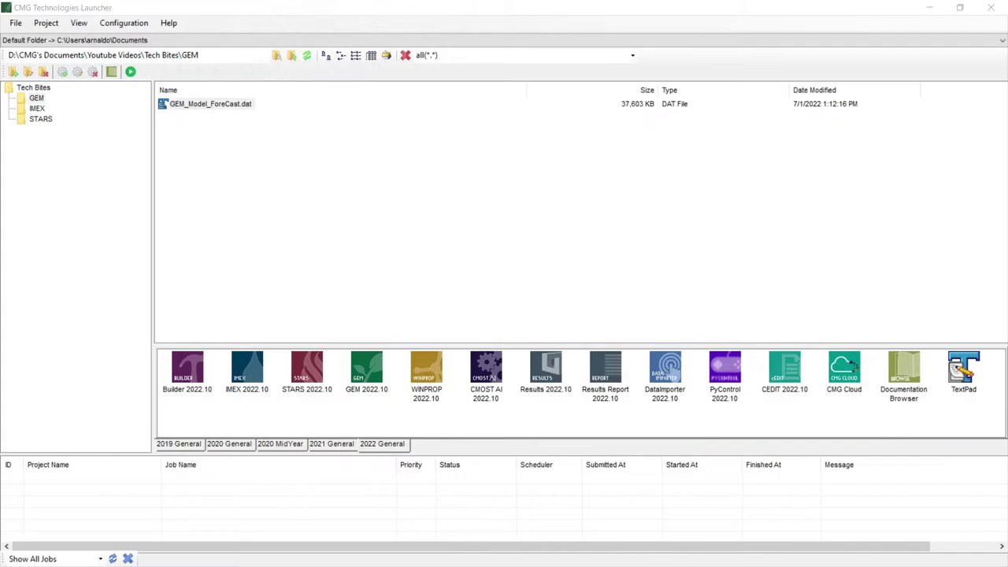
# - Load GEM_Model_ForeCast.dat into Builder and start the Process Wizard for alkali/surfactant/foam/polymer injection
pyautogui.moveTo(222, 104); pyautogui.dragTo(207, 359)
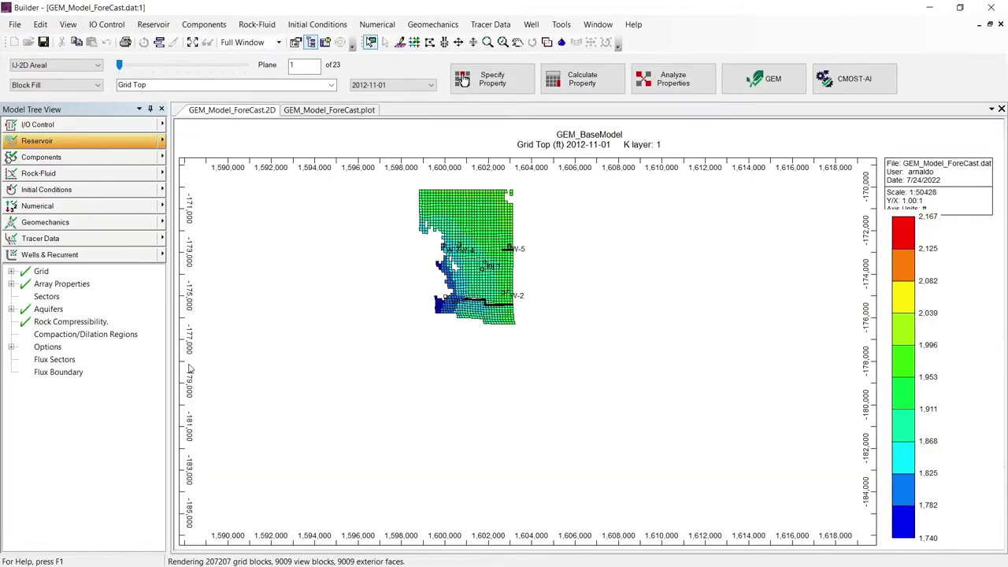
pyautogui.click(136, 160)
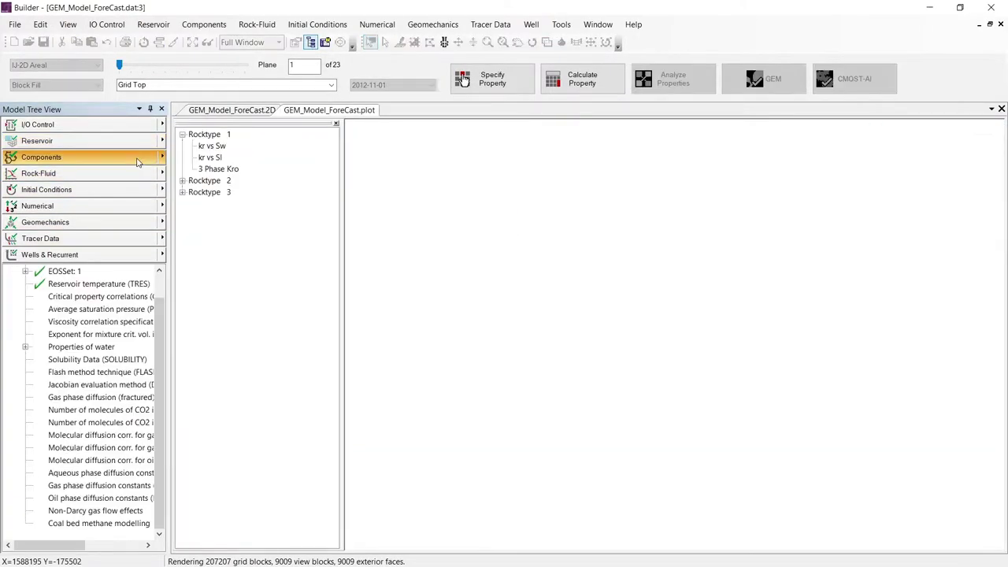
pyautogui.click(163, 158)
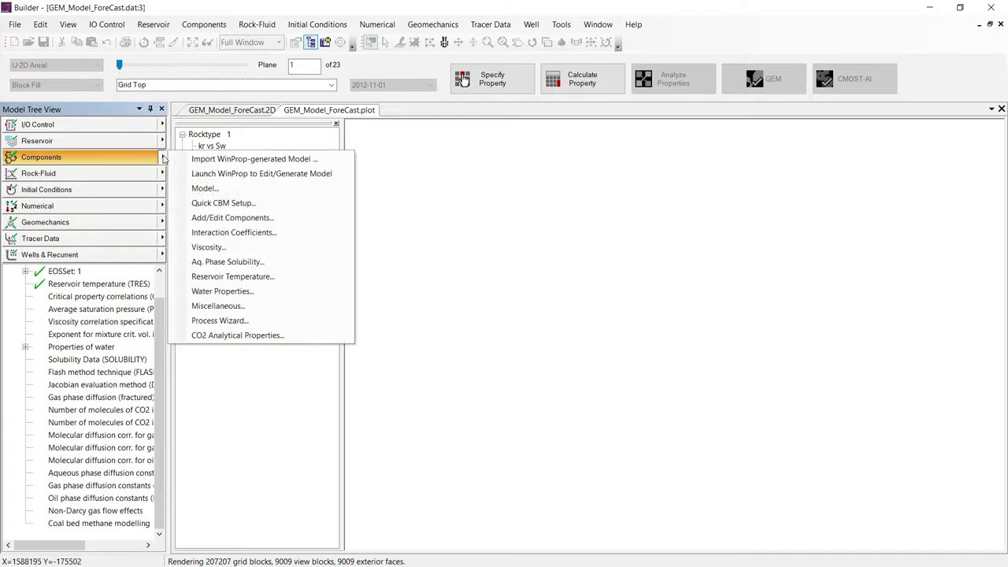
pyautogui.click(220, 321)
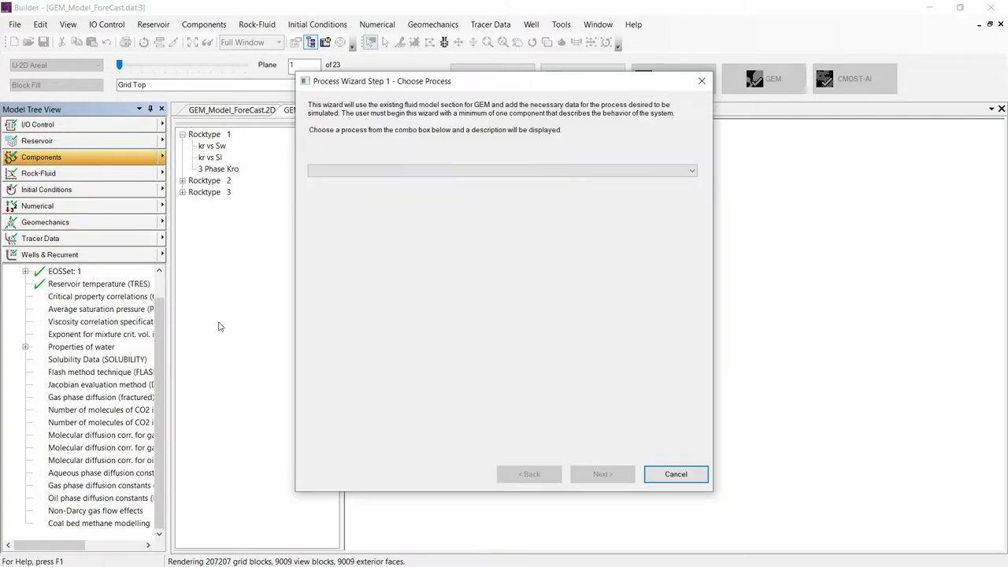
pyautogui.click(339, 171)
pyautogui.click(339, 190)
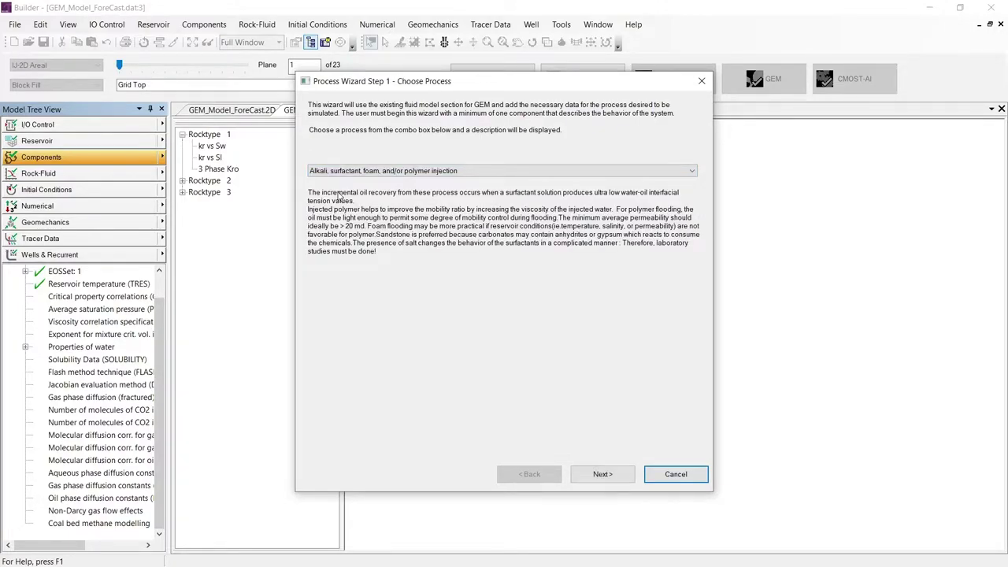
# - Select 'Polymer flood (add 1 components)' with the decay and adsorption options unchecked
pyautogui.click(604, 474)
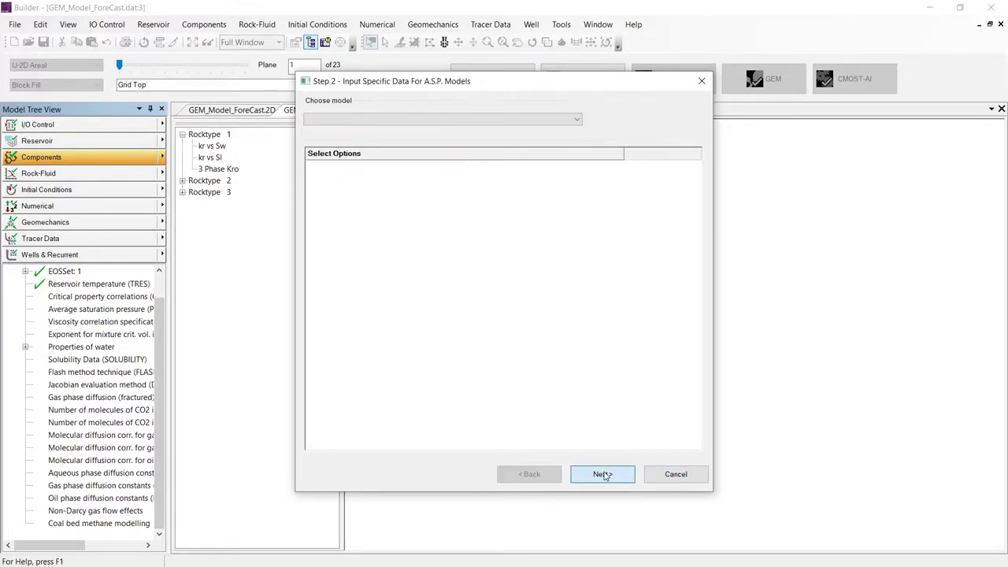
pyautogui.click(337, 119)
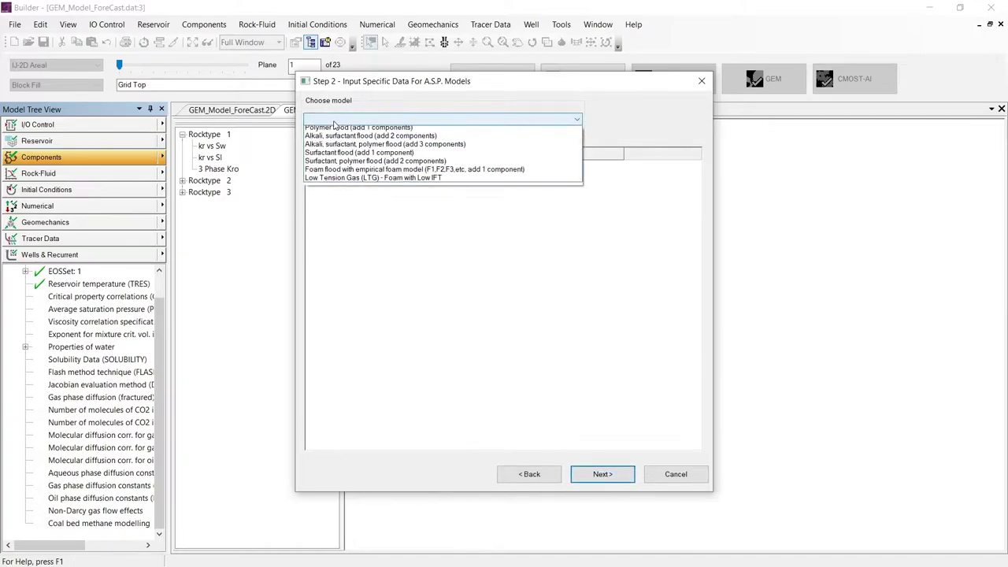
pyautogui.click(334, 128)
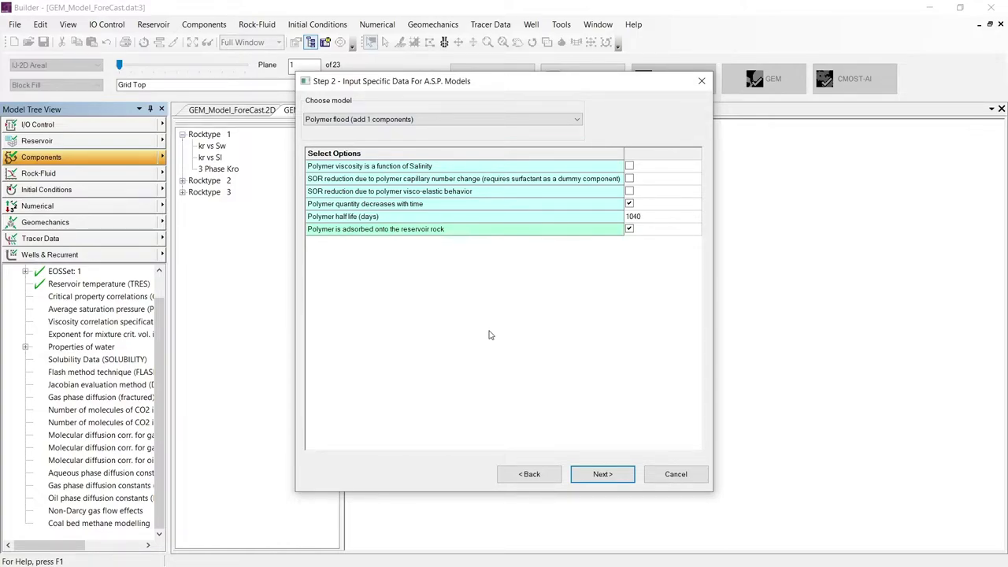
pyautogui.click(644, 204)
pyautogui.click(646, 217)
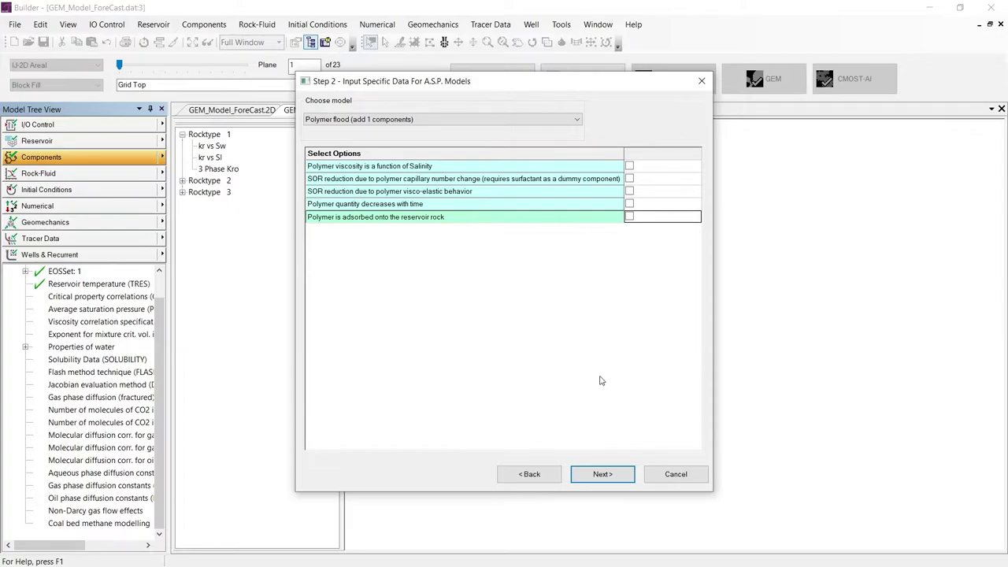
# - Make polymer viscosity depend on salinity, with 50000 ppm initial water salinity
pyautogui.click(631, 166)
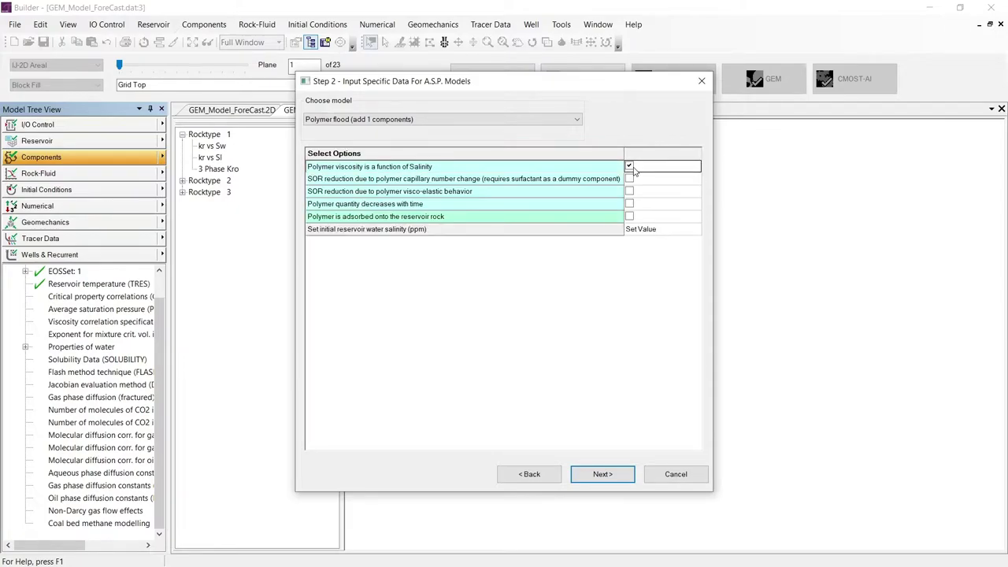
pyautogui.click(660, 234)
pyautogui.click(663, 238)
pyautogui.moveTo(663, 238); pyautogui.dragTo(609, 237)
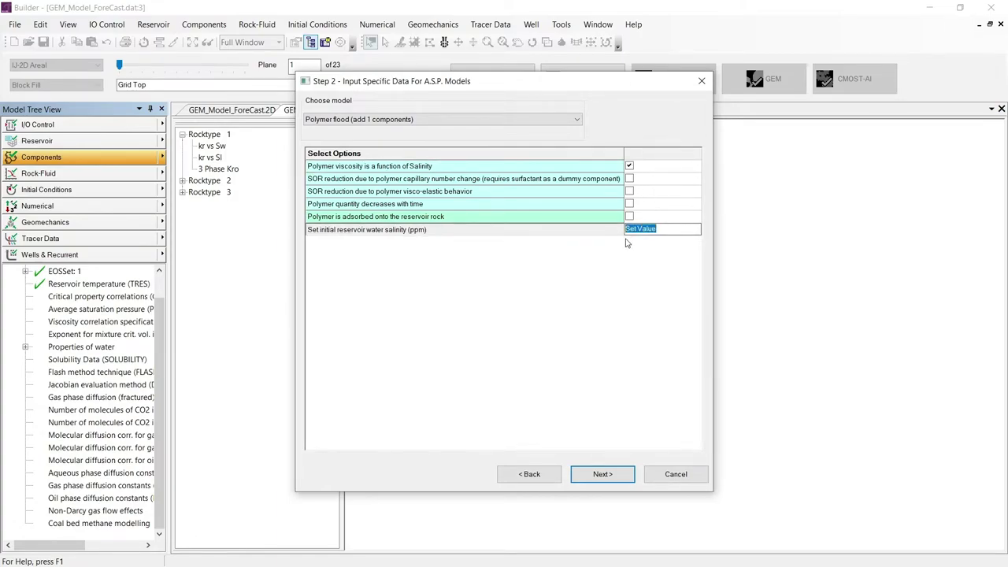
pyautogui.write('50000')
pyautogui.click(359, 180)
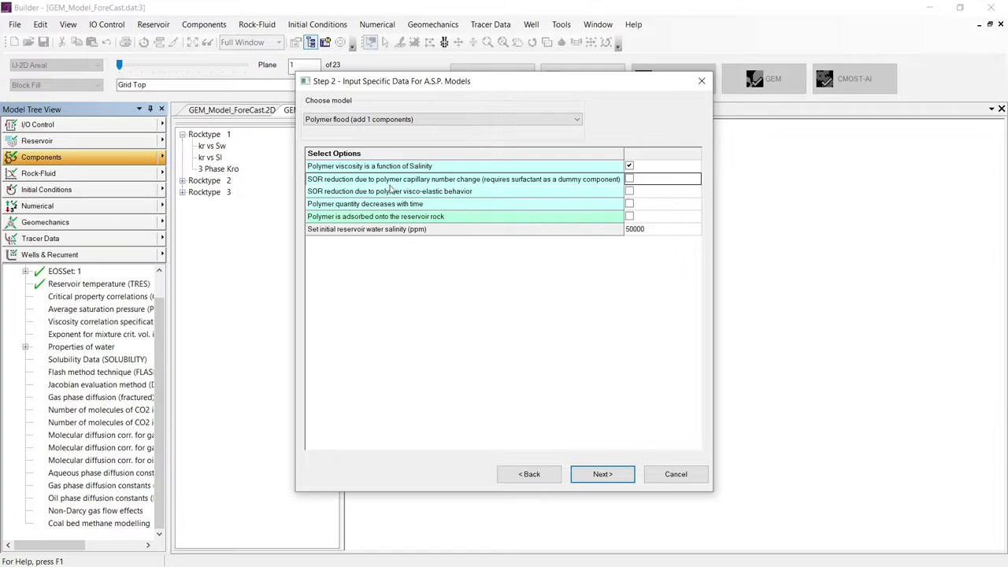
# - Enable visco-elastic SOR reduction, 1040-day polymer half-life and polymer adsorption, then continue
pyautogui.click(362, 193)
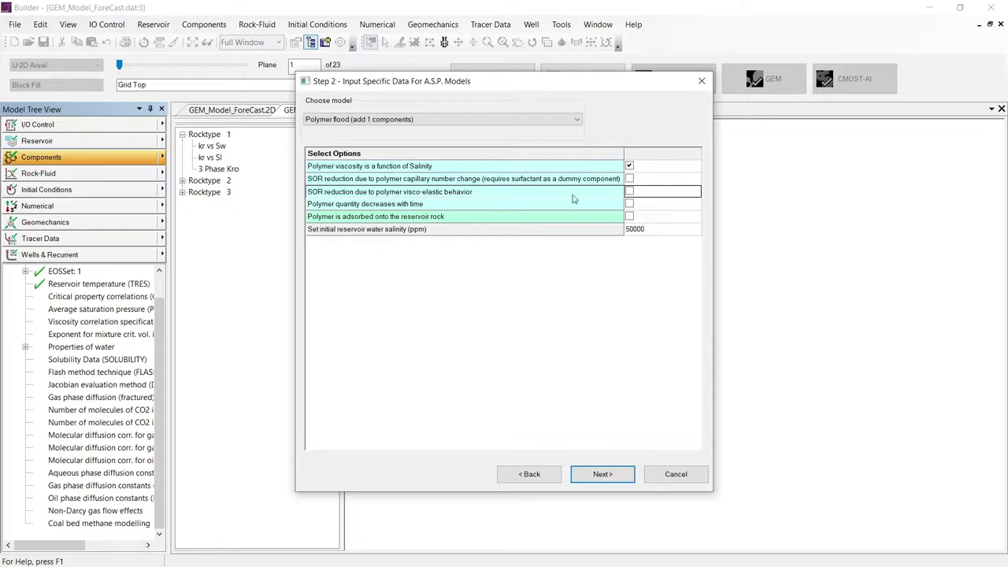
pyautogui.click(634, 193)
pyautogui.click(638, 204)
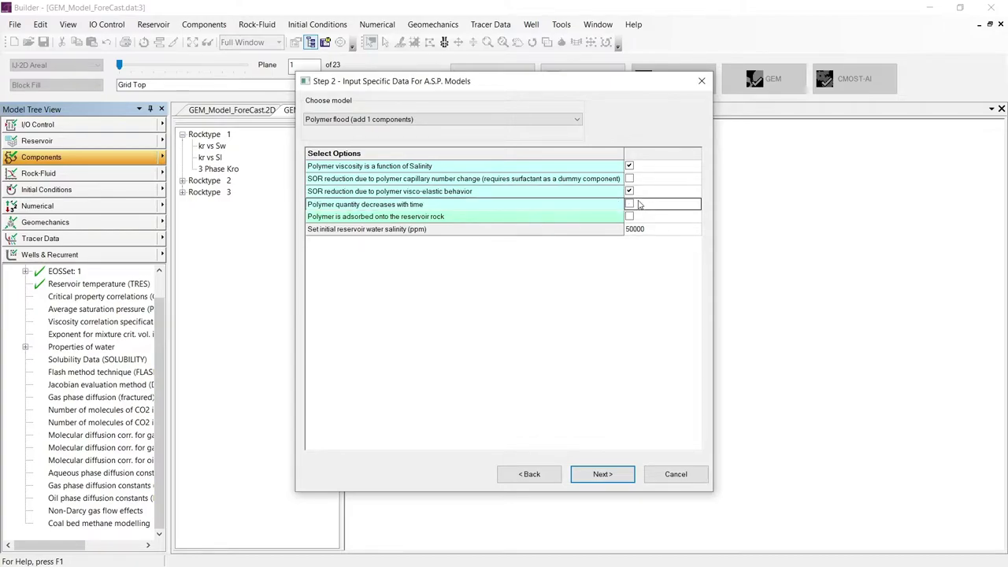
pyautogui.click(361, 220)
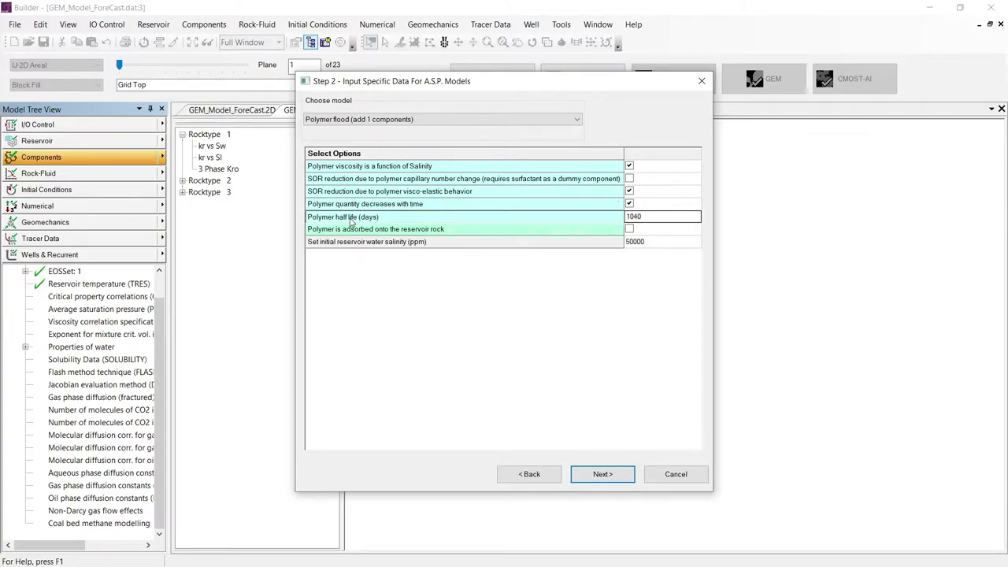
pyautogui.click(629, 229)
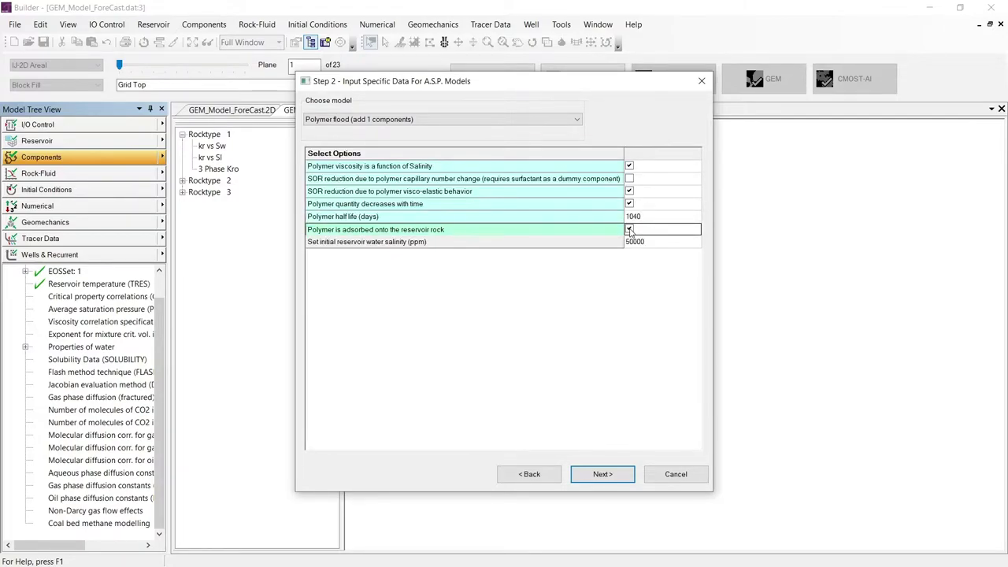
pyautogui.click(603, 475)
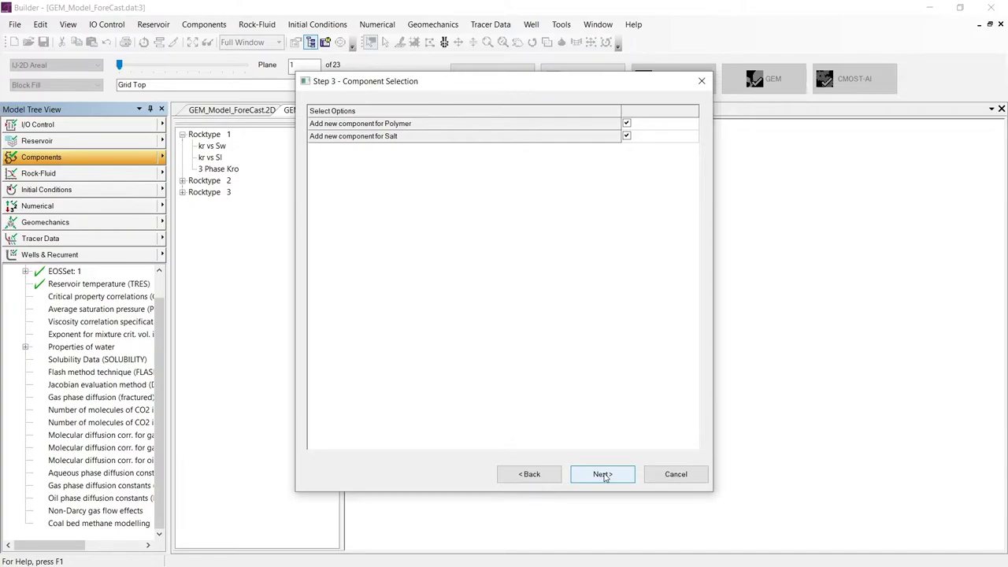
# - Keep the polymer and salt components and accept 2 relative permeability sets with Sorw 0.8 and Krw 1
pyautogui.click(602, 475)
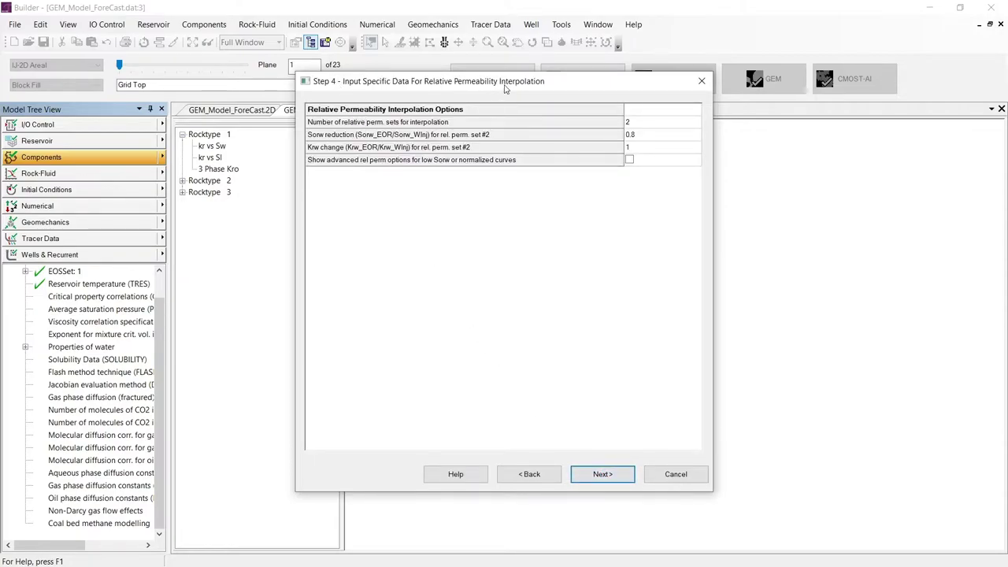
pyautogui.click(644, 126)
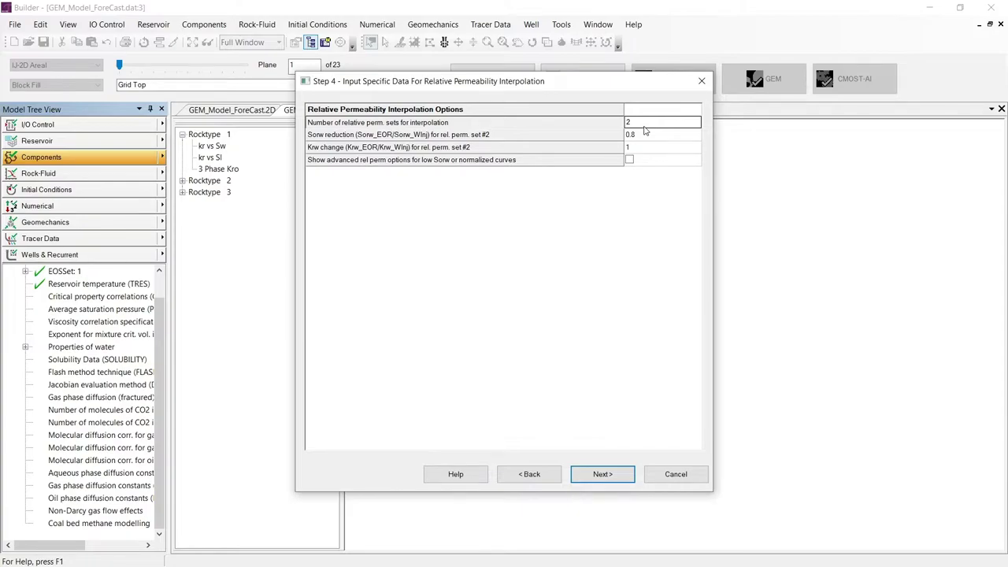
pyautogui.click(647, 138)
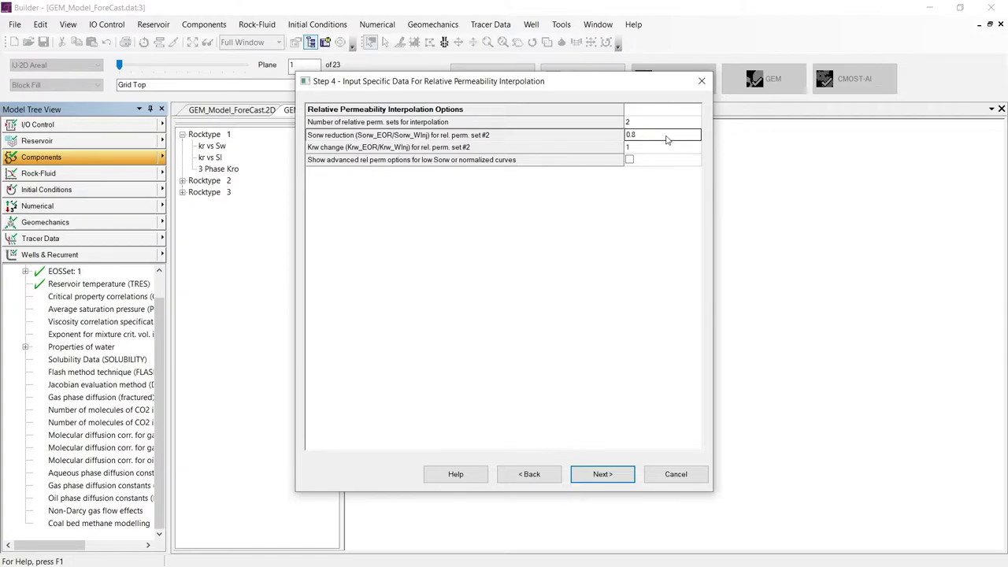
pyautogui.click(656, 150)
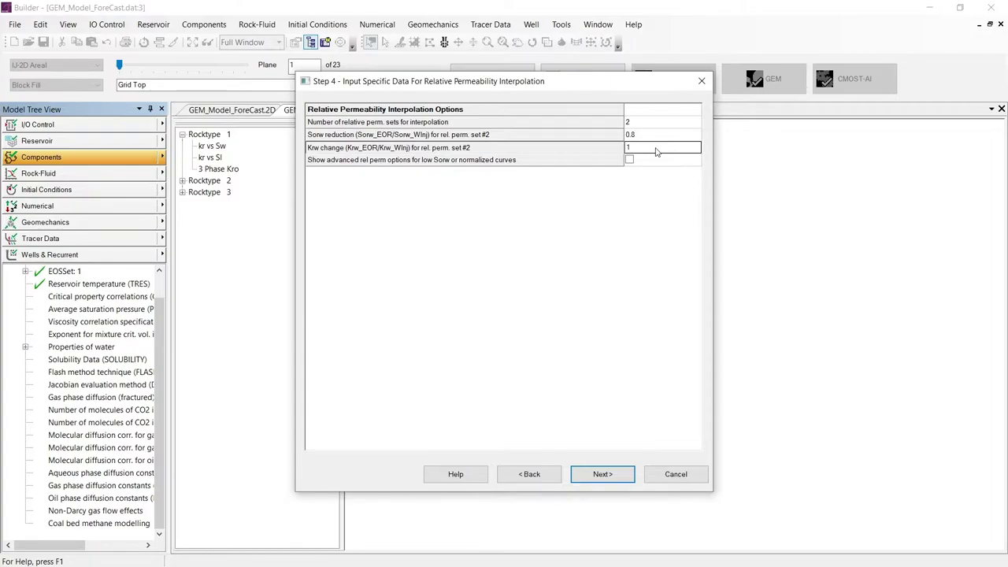
pyautogui.click(602, 474)
# - Apply polymer adsorption to Rock Fluid Regions 1 through 3 and continue to polymer values
pyautogui.click(335, 152)
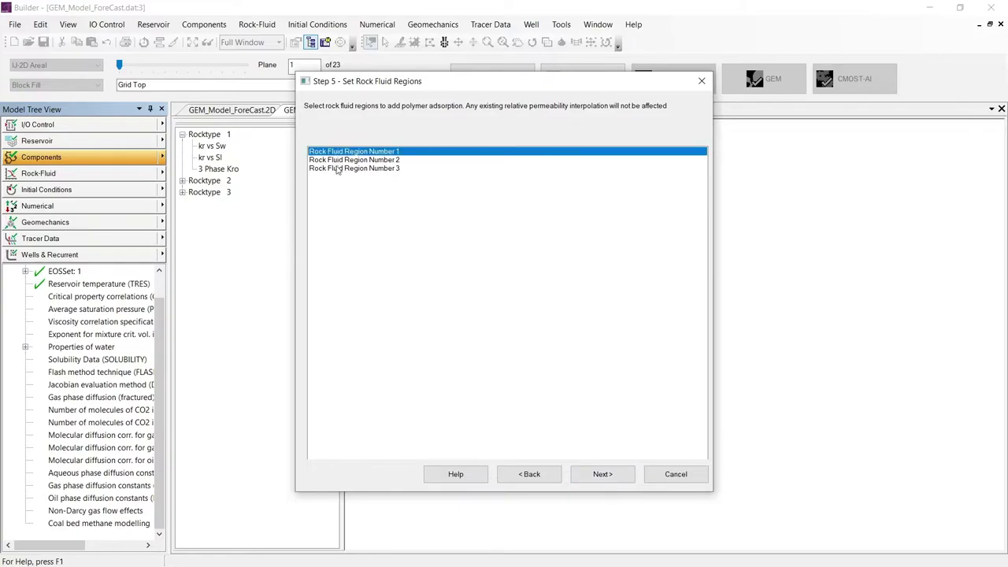
pyautogui.keyDown('shift'); pyautogui.click(336, 169); pyautogui.keyUp('shift')
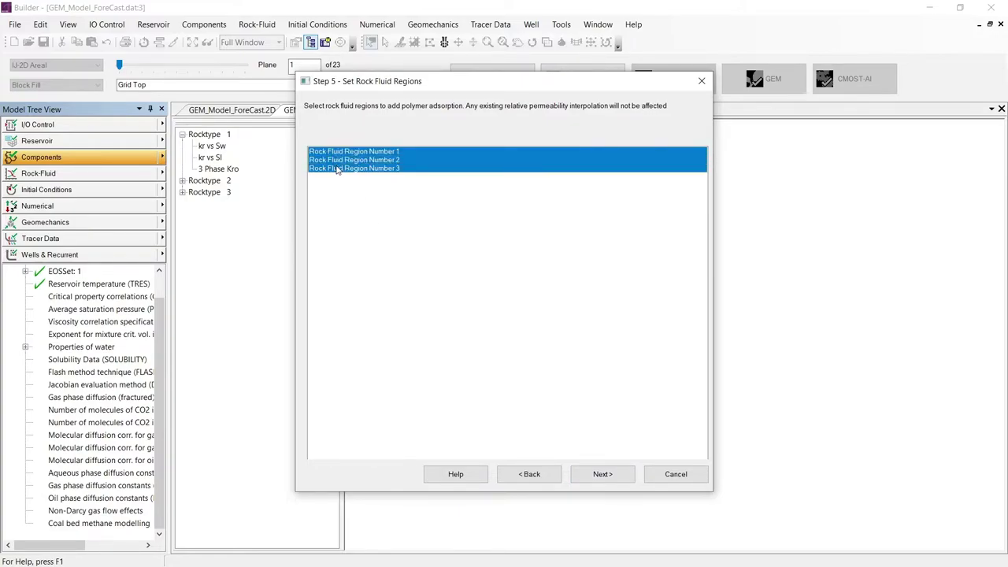
pyautogui.click(602, 475)
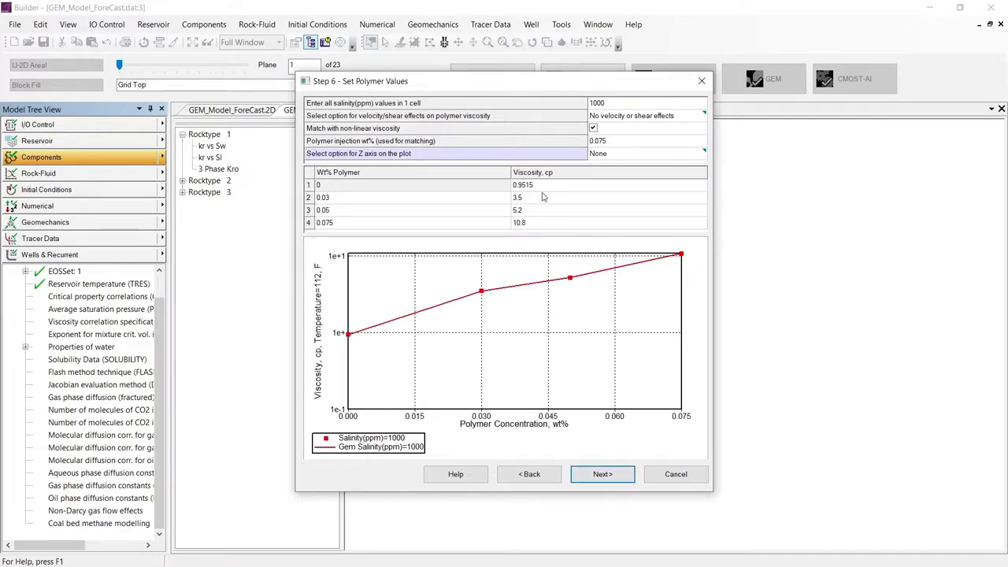
# - Enter 35000 and 50000 ppm salinities for the polymer viscosity table and accept the message
pyautogui.moveTo(539, 188); pyautogui.dragTo(537, 224)
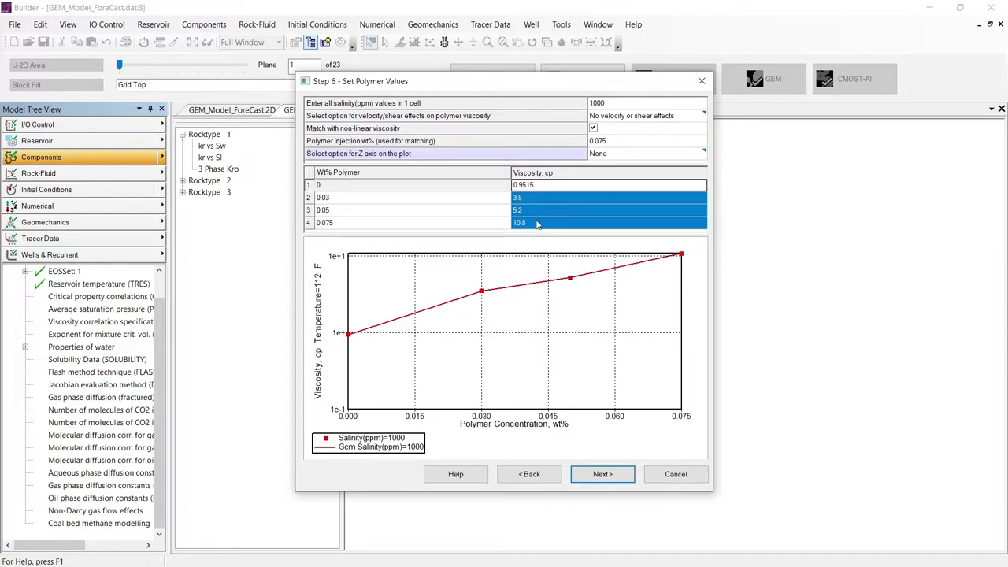
pyautogui.moveTo(375, 197); pyautogui.dragTo(368, 223)
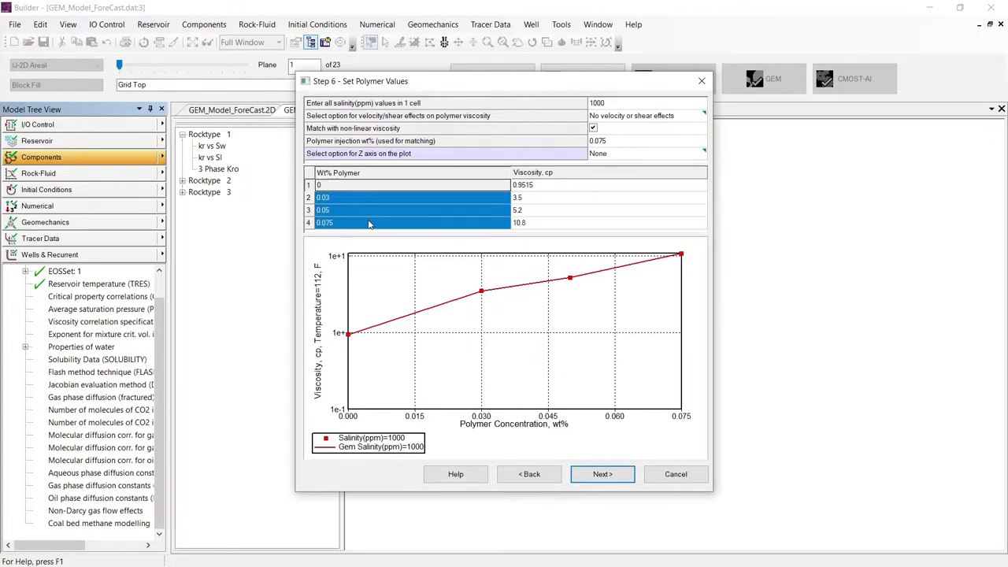
pyautogui.click(613, 103)
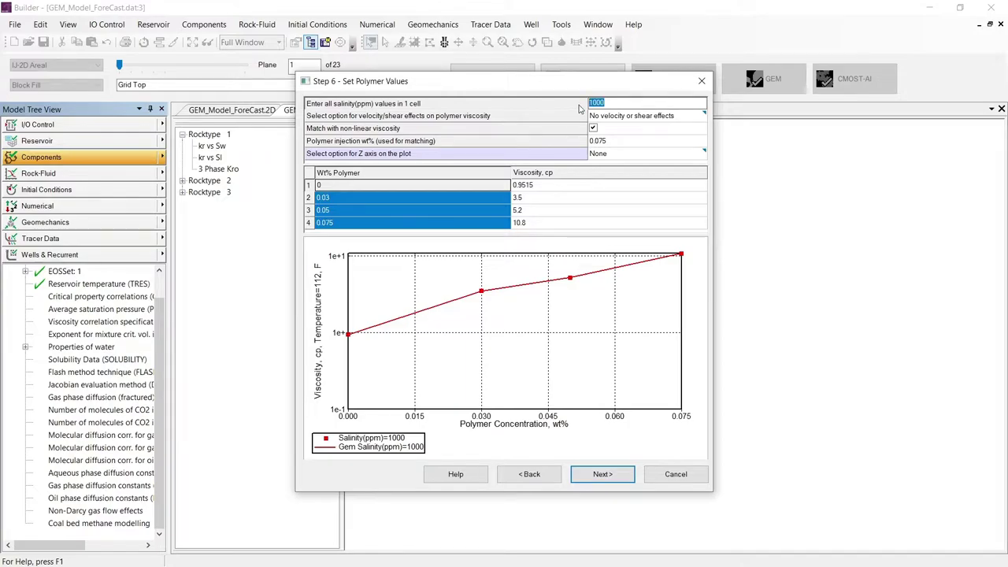
pyautogui.write('35000 50000')
pyautogui.press('Return')
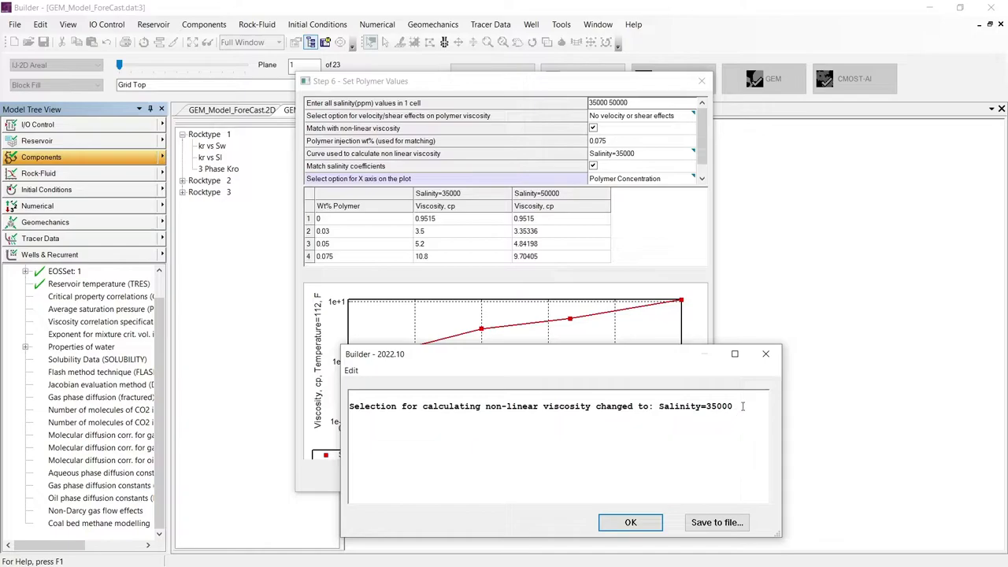
pyautogui.moveTo(738, 408); pyautogui.dragTo(346, 410)
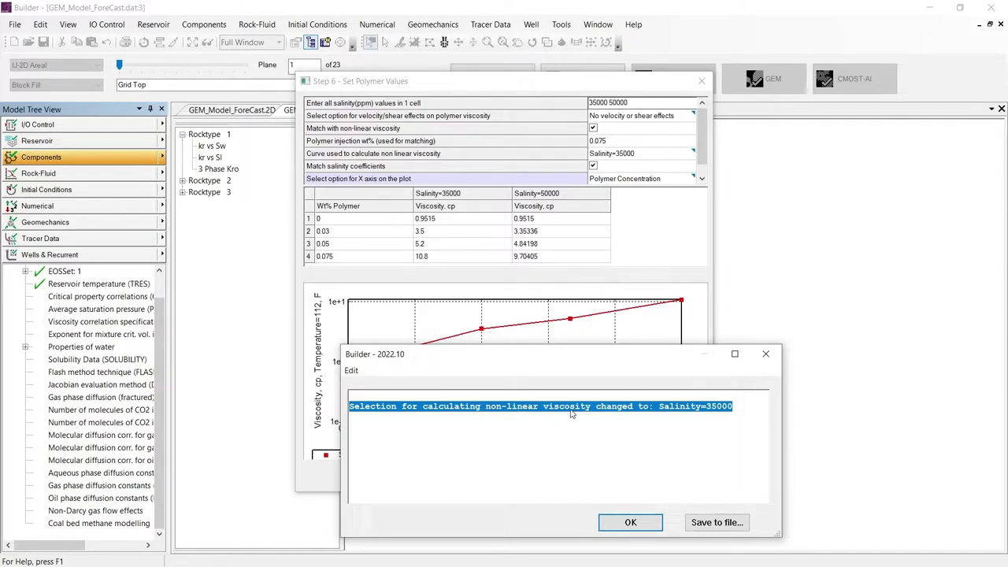
pyautogui.click(628, 526)
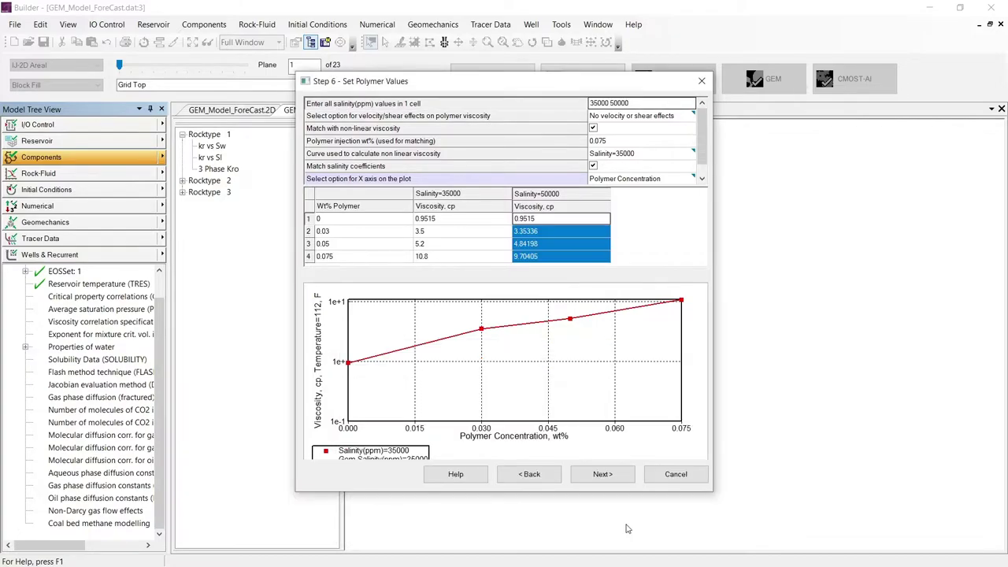
# - Review the 35000 ppm viscosity values and polymer concentrations, then bring up the velocity/shear effect choices
pyautogui.click(470, 224)
pyautogui.moveTo(465, 224); pyautogui.dragTo(465, 259)
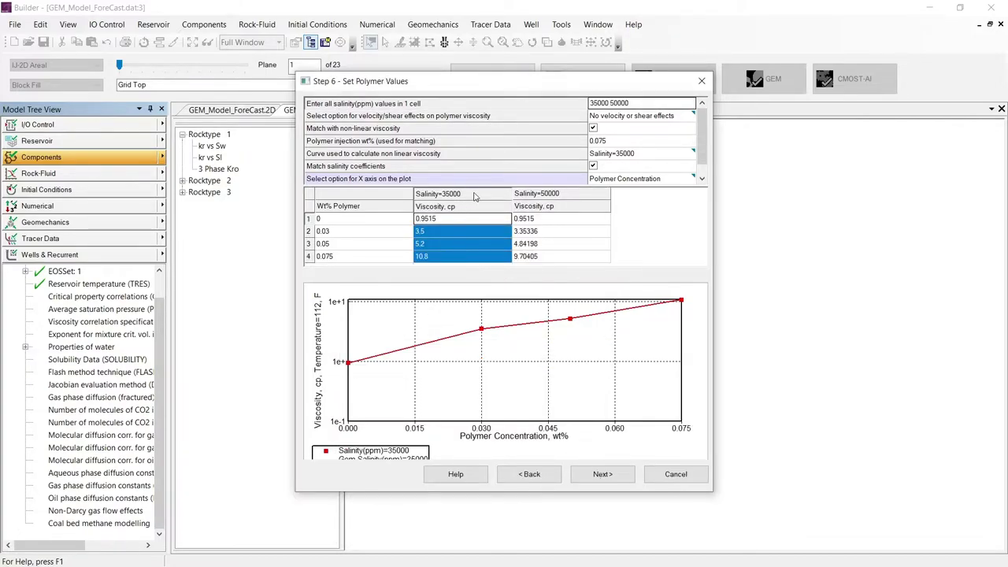
pyautogui.click(556, 200)
pyautogui.moveTo(360, 225); pyautogui.dragTo(362, 271)
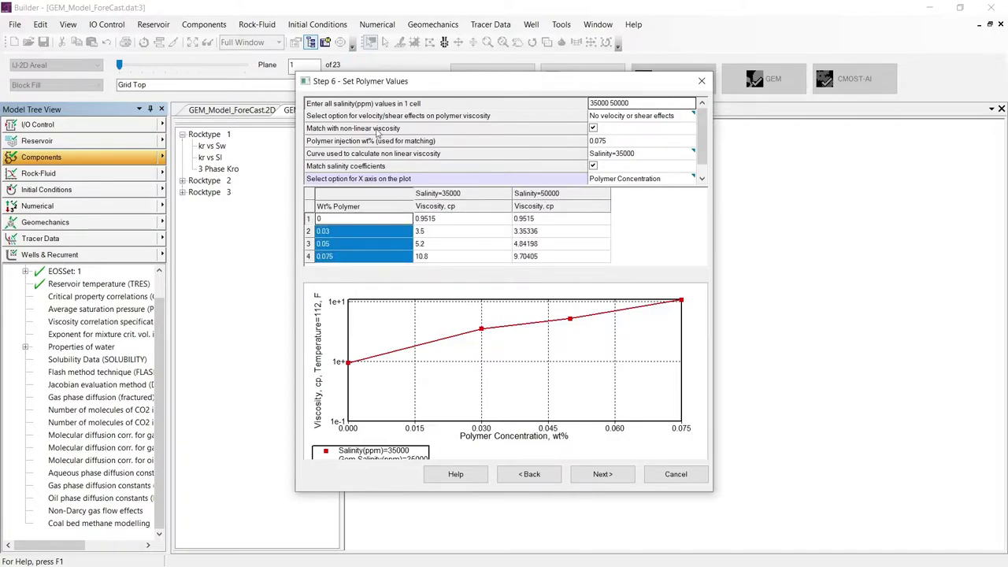
pyautogui.click(687, 117)
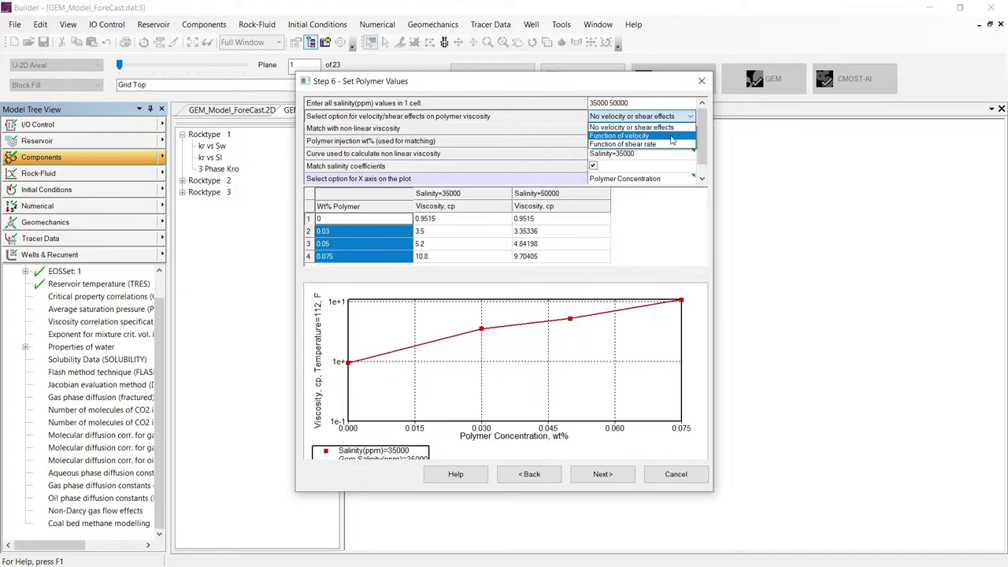
# - Make polymer viscosity a function of velocity and acknowledge the viscosity change message
pyautogui.click(663, 137)
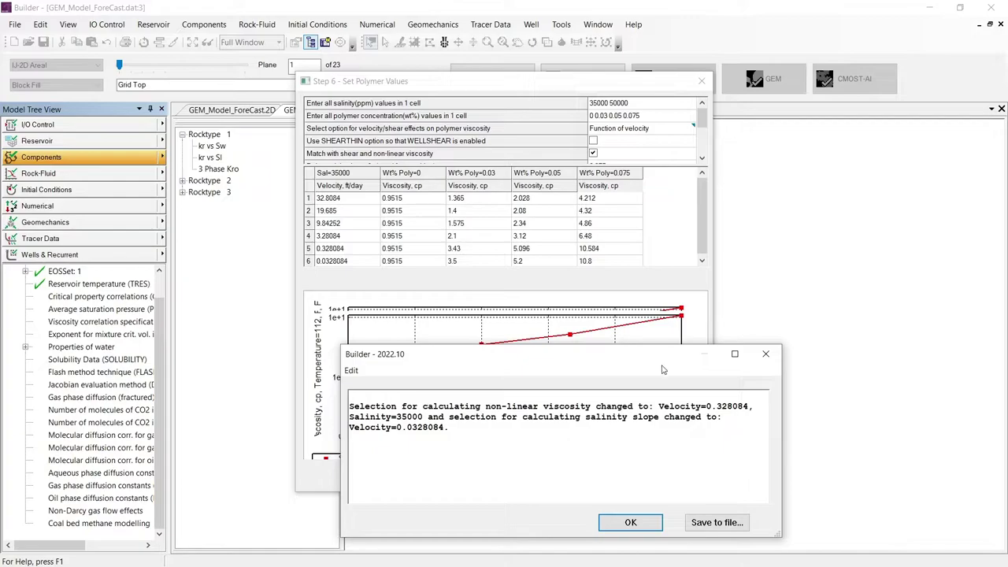
pyautogui.moveTo(659, 406); pyautogui.dragTo(758, 406)
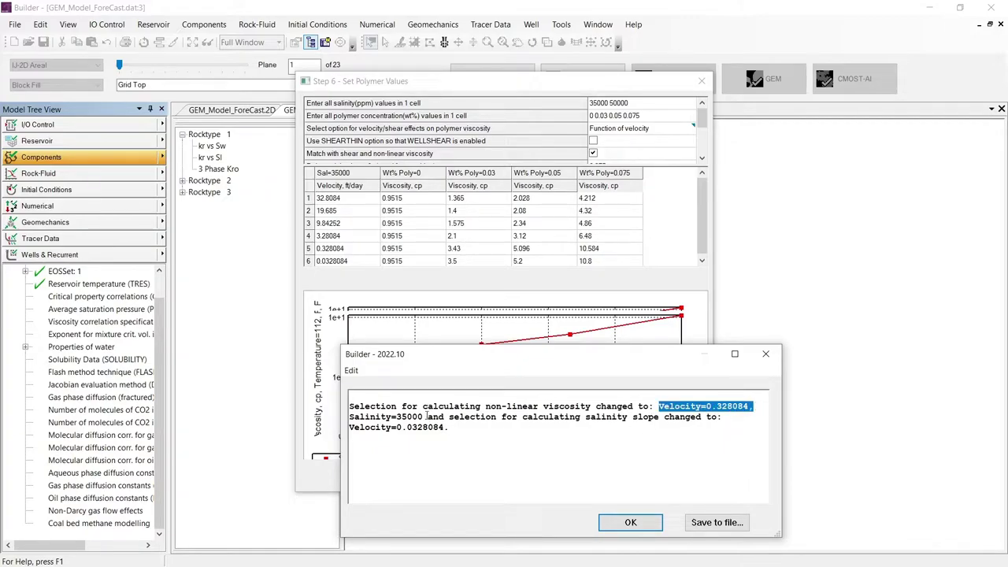
pyautogui.moveTo(426, 416); pyautogui.dragTo(348, 420)
pyautogui.moveTo(455, 406); pyautogui.dragTo(639, 410)
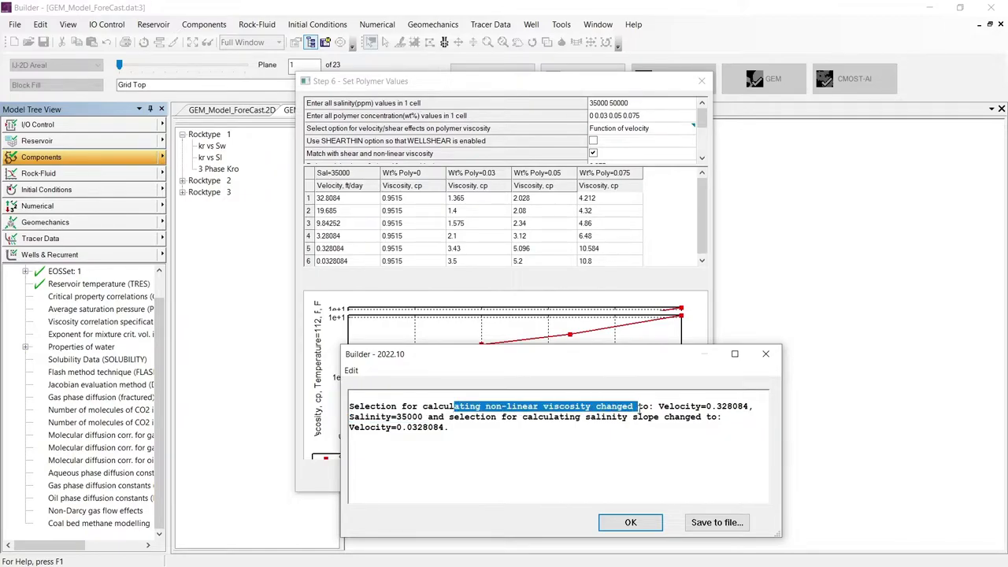
pyautogui.moveTo(450, 428); pyautogui.dragTo(349, 428)
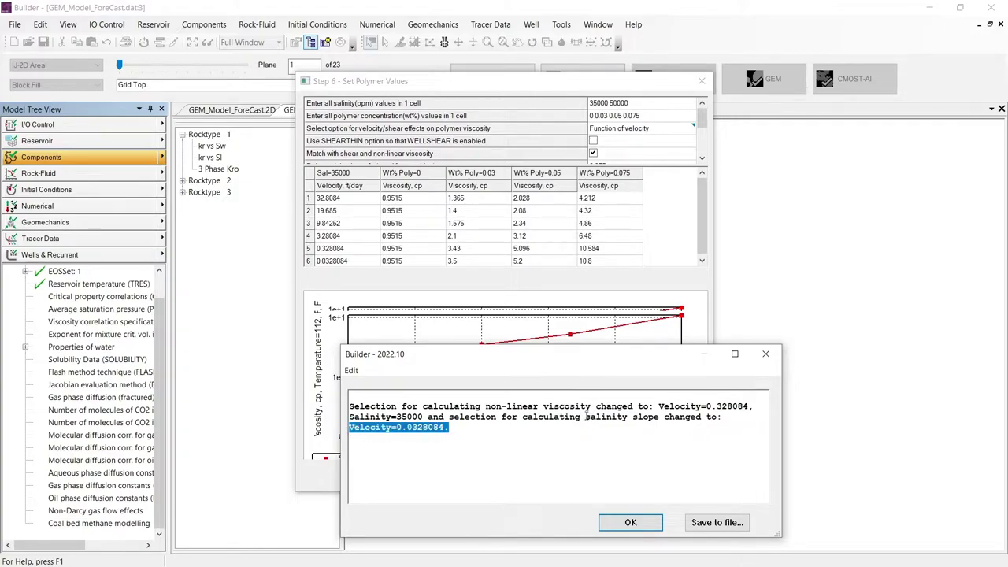
pyautogui.moveTo(583, 417); pyautogui.dragTo(667, 418)
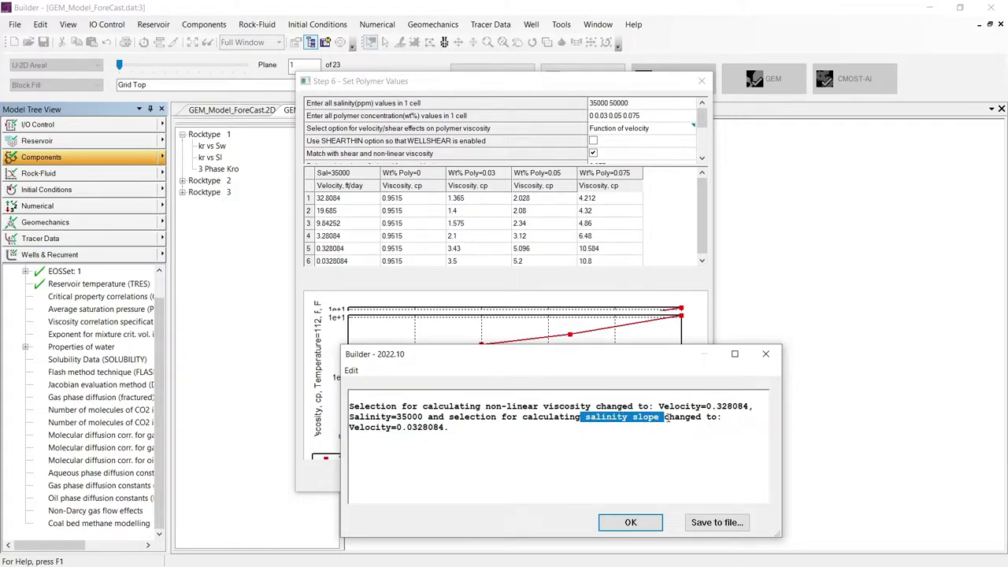
pyautogui.click(631, 523)
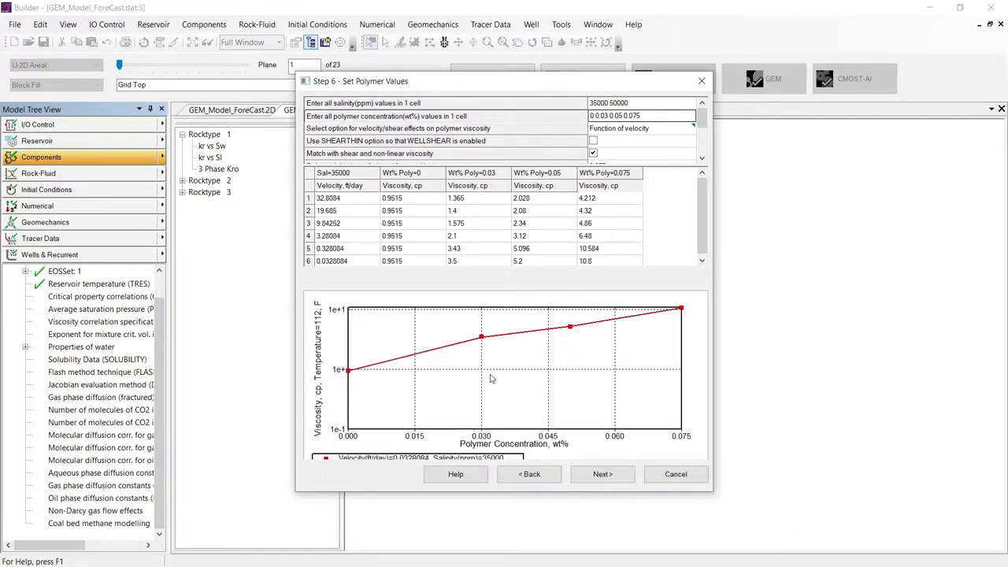
# - Show the velocity-dependent viscosity table and plot for 50000 ppm salinity
pyautogui.moveTo(345, 199); pyautogui.dragTo(333, 266)
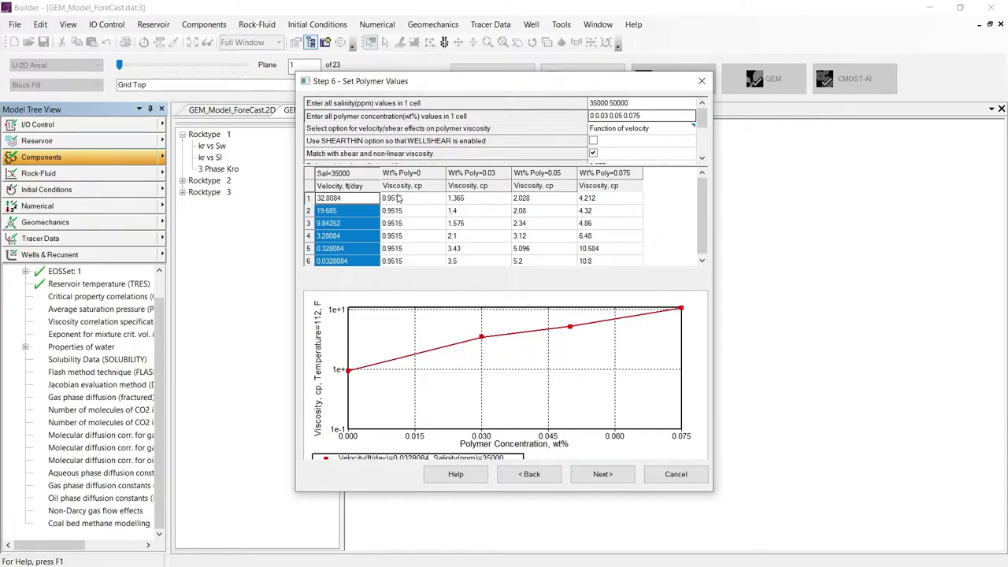
pyautogui.moveTo(397, 198); pyautogui.dragTo(616, 276)
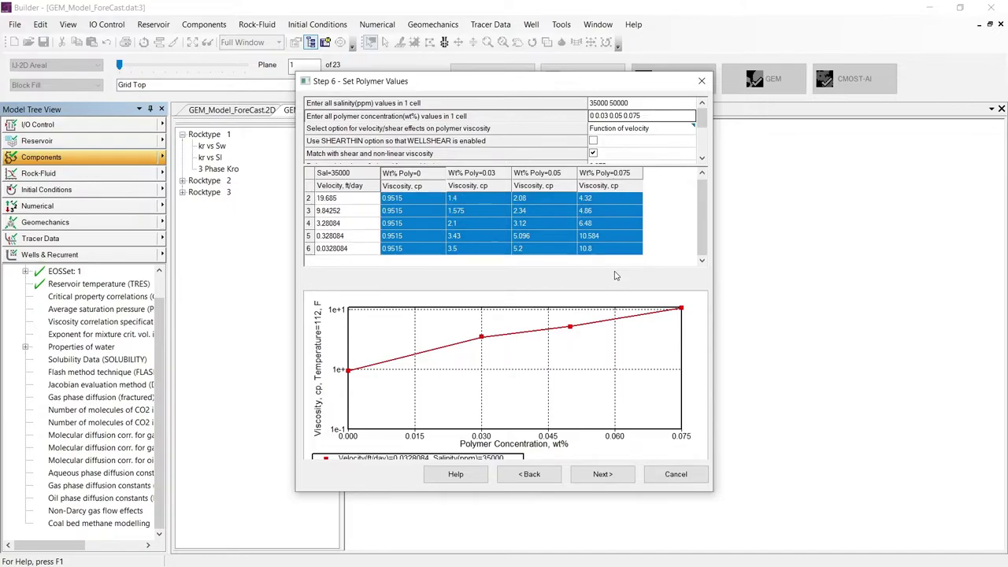
pyautogui.click(338, 175)
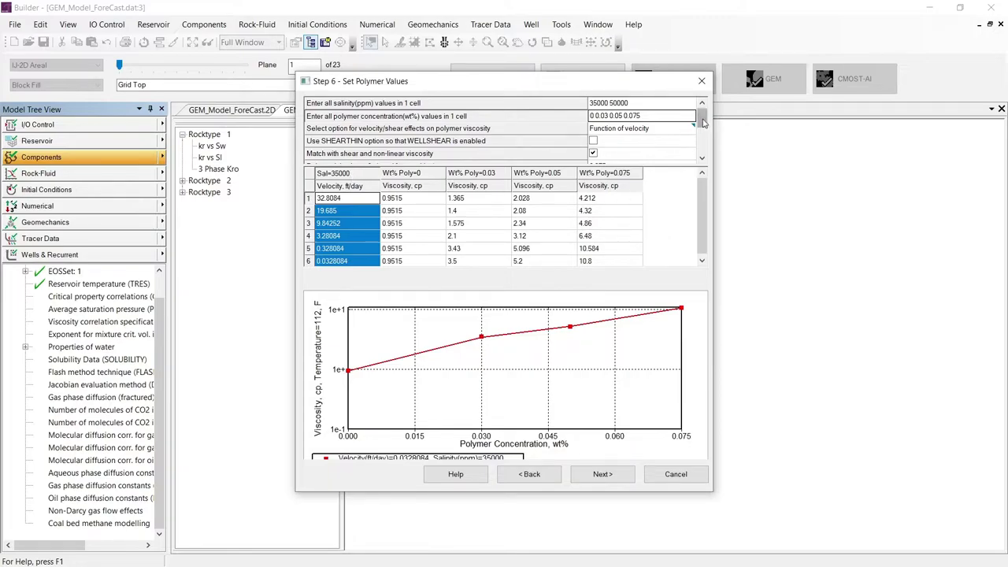
pyautogui.moveTo(700, 117); pyautogui.dragTo(710, 158)
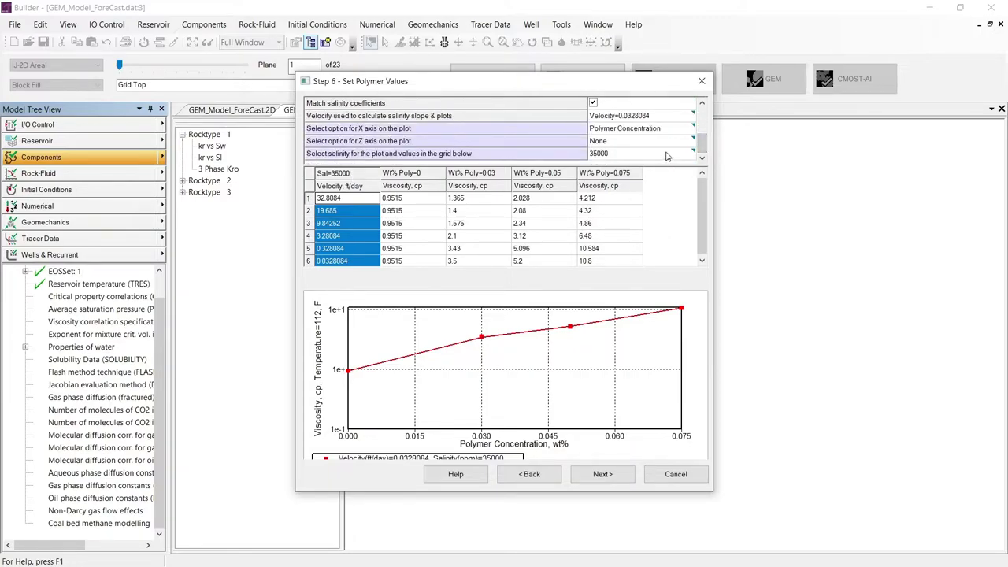
pyautogui.click(649, 156)
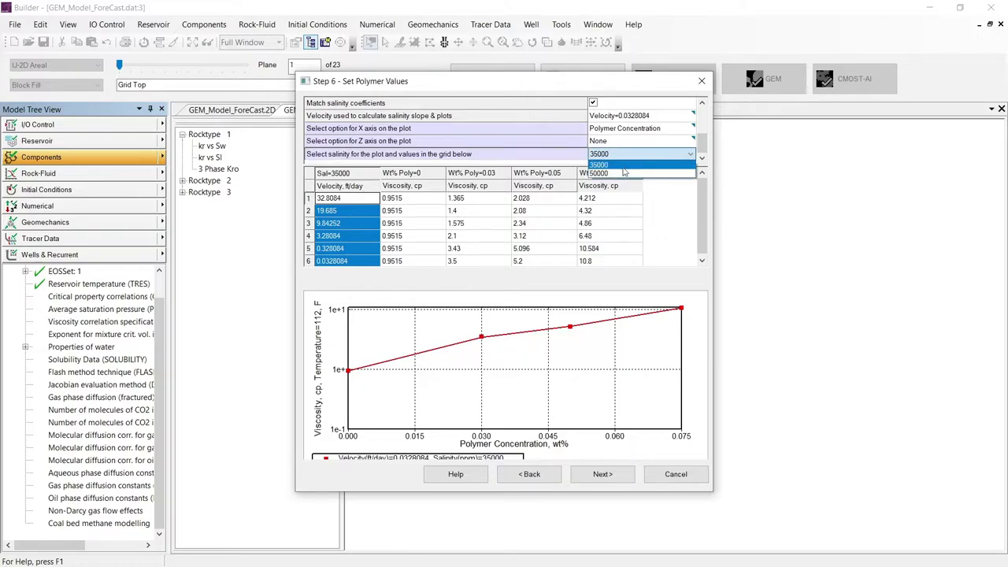
pyautogui.click(612, 180)
pyautogui.moveTo(702, 143); pyautogui.dragTo(575, 117)
pyautogui.click(658, 118)
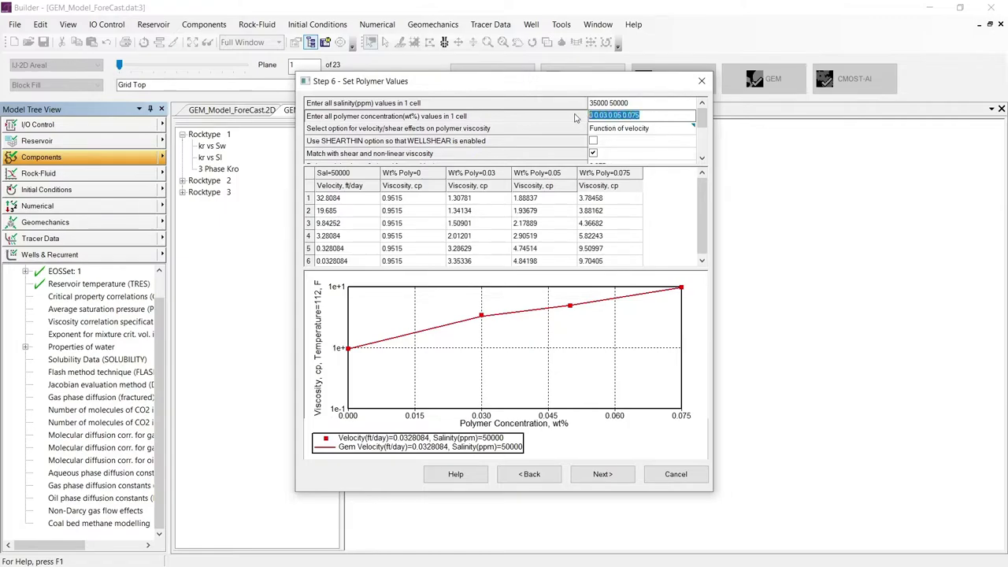
pyautogui.moveTo(702, 119); pyautogui.dragTo(707, 153)
# - Set the plot's X axis to Velocity/Shear
pyautogui.click(673, 131)
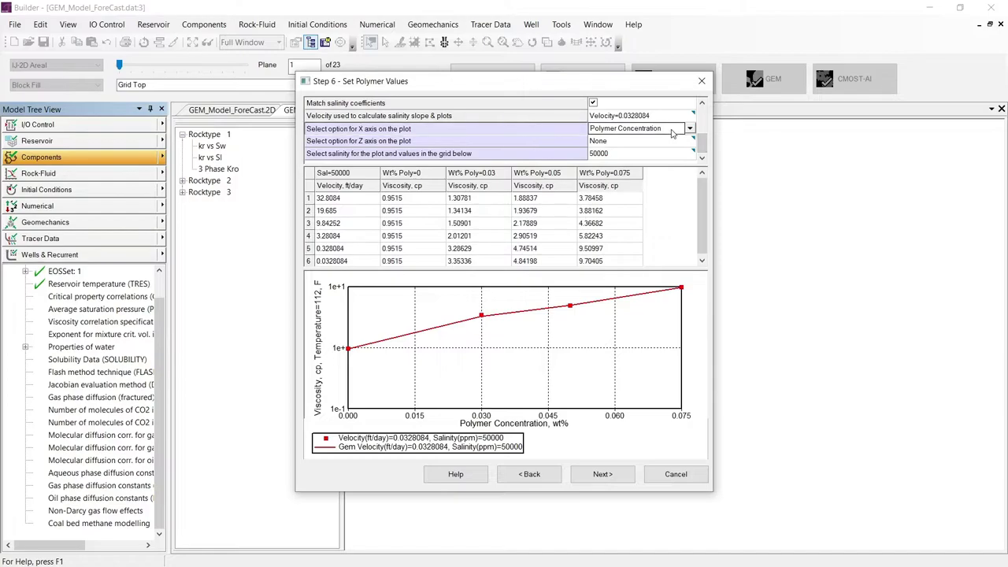
pyautogui.click(673, 132)
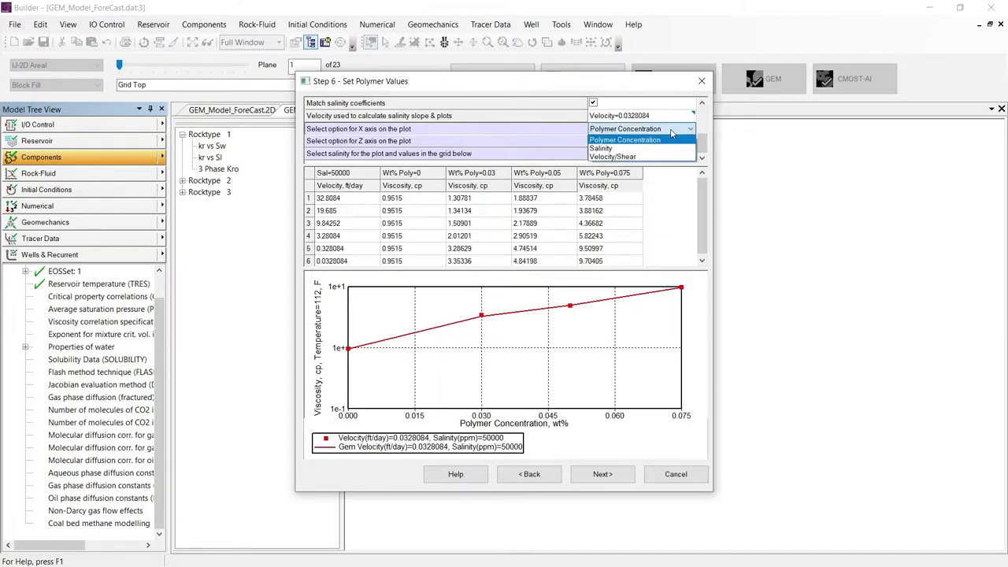
pyautogui.click(646, 149)
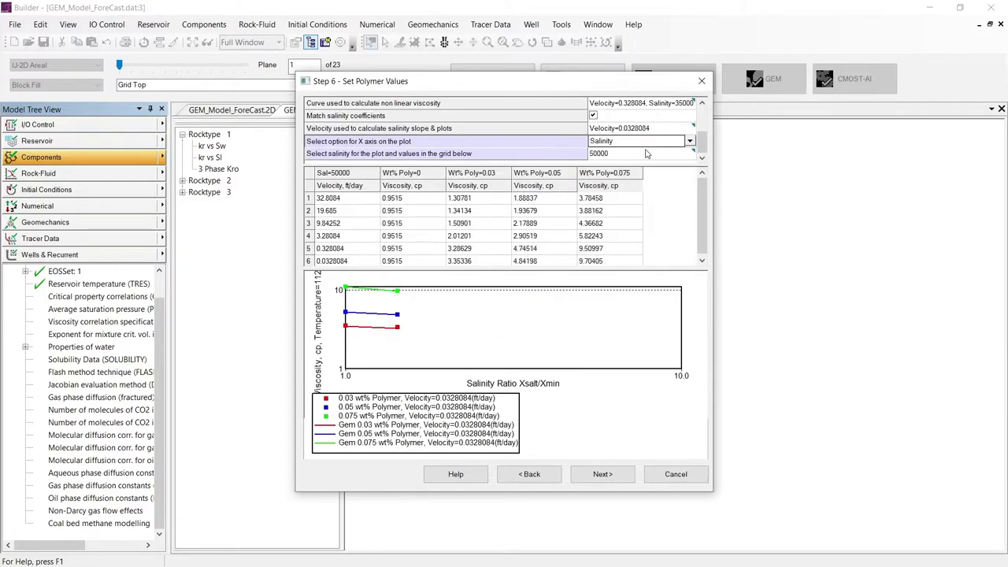
pyautogui.click(636, 144)
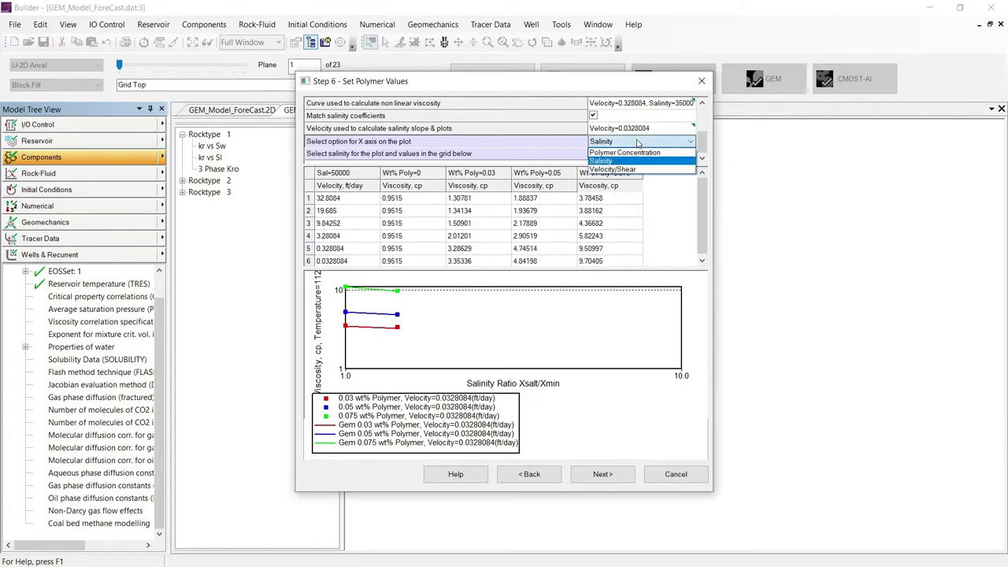
pyautogui.click(607, 173)
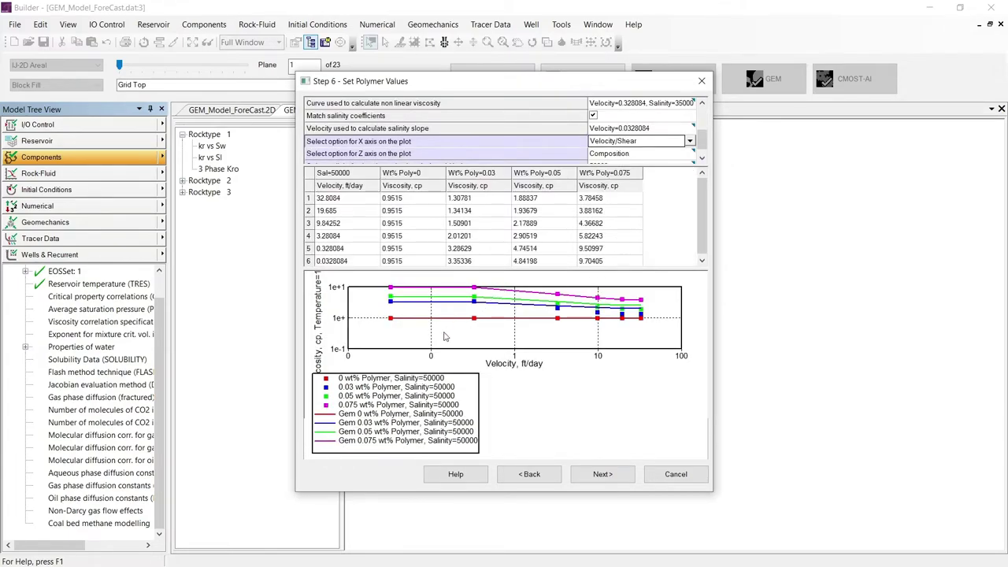
# - Format the plot's viscosity axis with 3 decimal places and a maximum of 100
pyautogui.rightClick(445, 332)
pyautogui.click(482, 366)
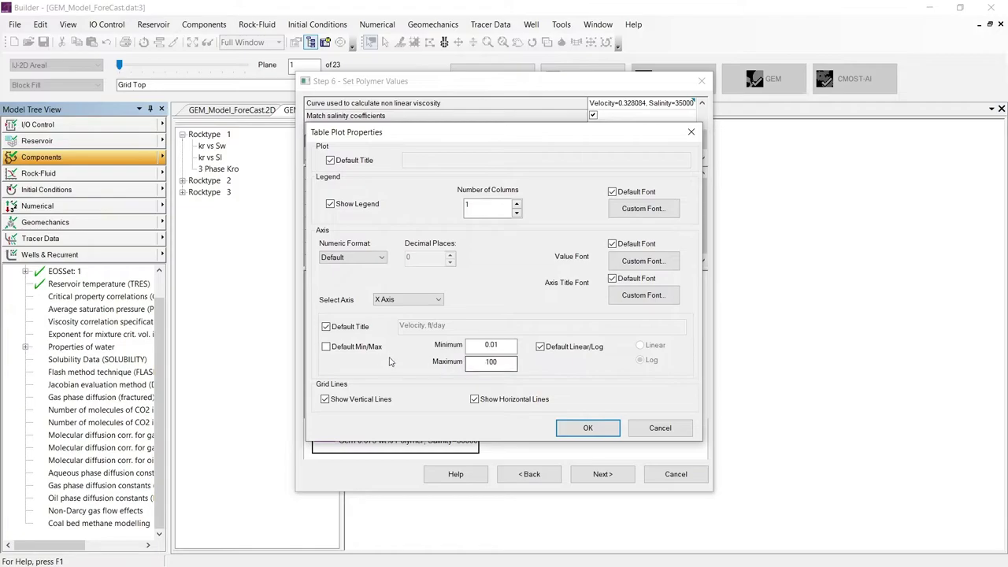
pyautogui.click(358, 256)
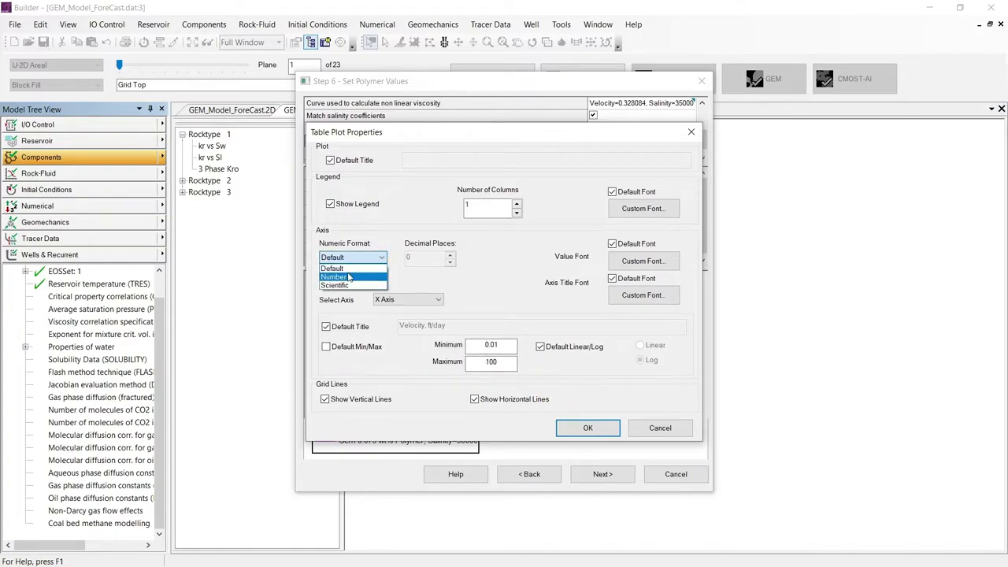
pyautogui.click(349, 277)
pyautogui.click(449, 254)
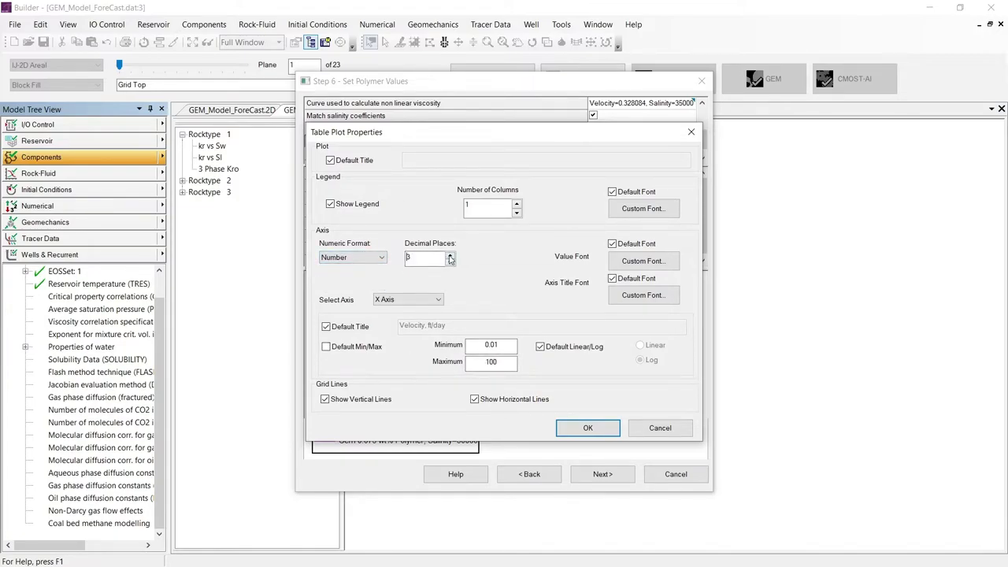
pyautogui.click(412, 300)
pyautogui.click(406, 320)
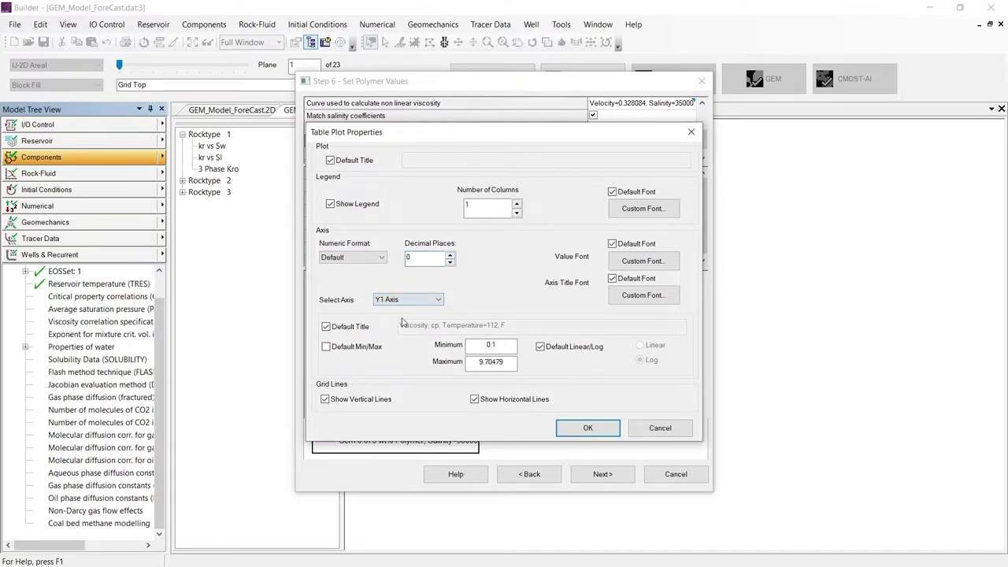
pyautogui.click(450, 255)
pyautogui.click(450, 255)
pyautogui.click(450, 254)
pyautogui.click(514, 361)
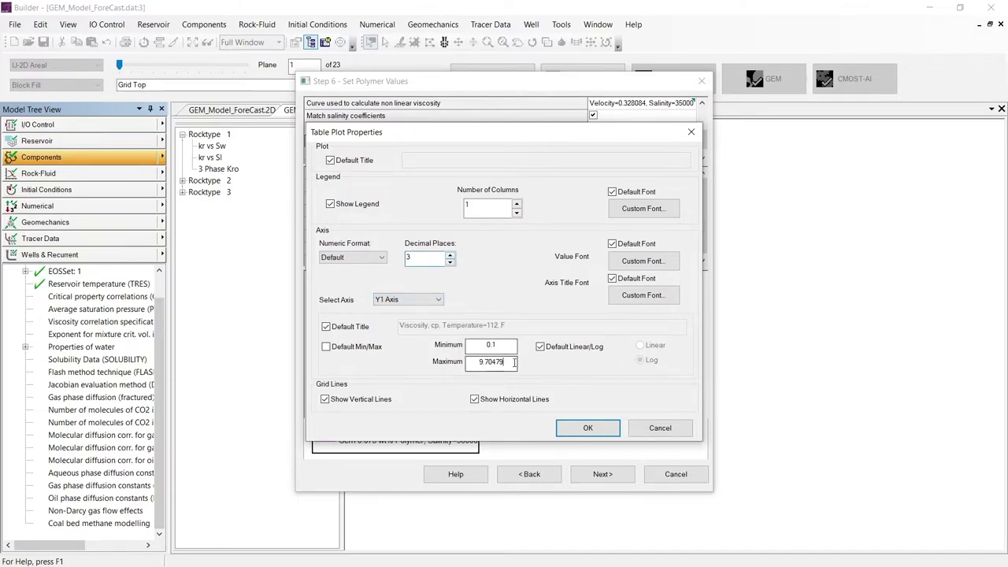
pyautogui.moveTo(514, 362); pyautogui.dragTo(459, 362)
pyautogui.write('100')
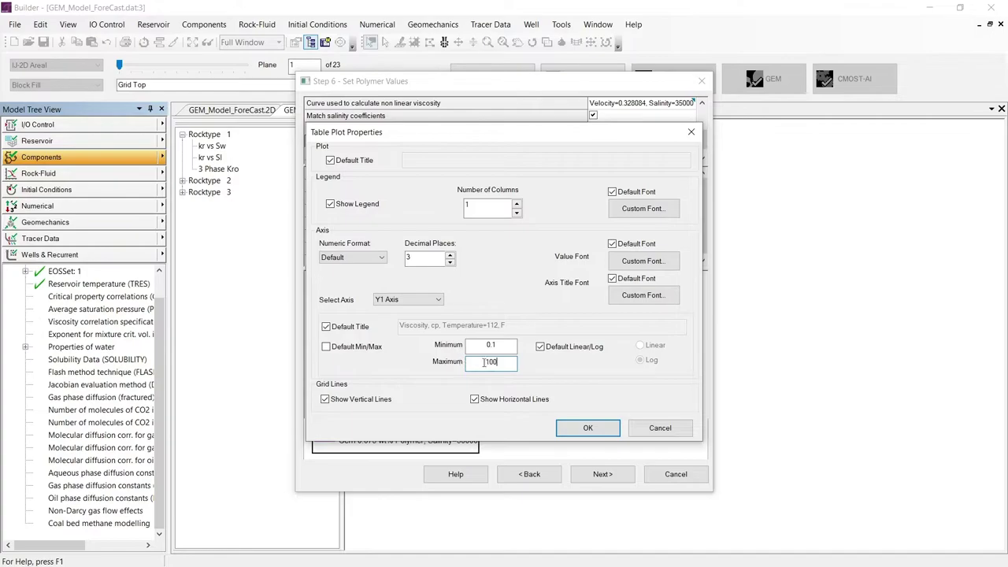
pyautogui.click(584, 427)
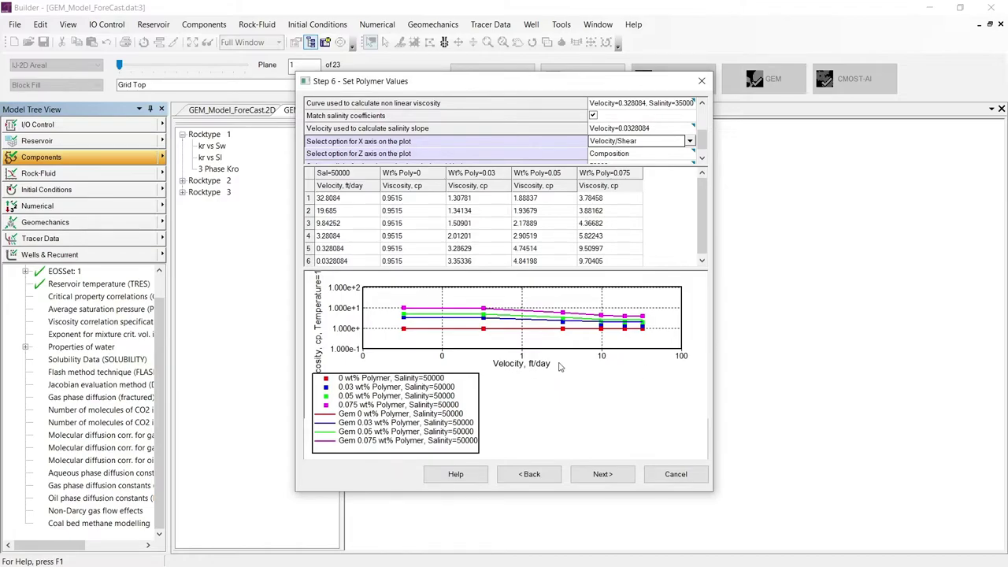
# - Keep Sandstone as the adsorption rock type, with rock density 2.65
pyautogui.click(603, 475)
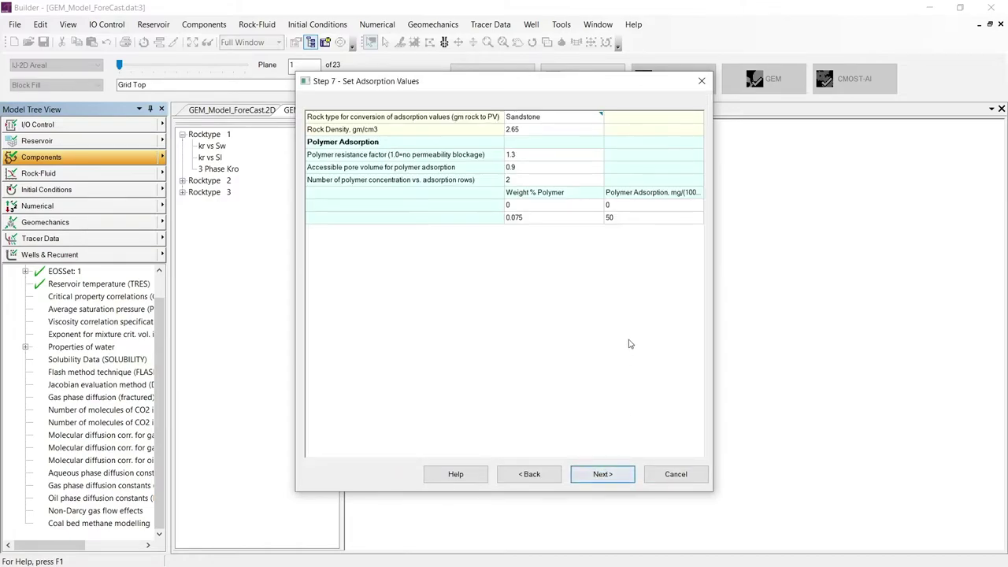
pyautogui.moveTo(634, 206); pyautogui.dragTo(636, 223)
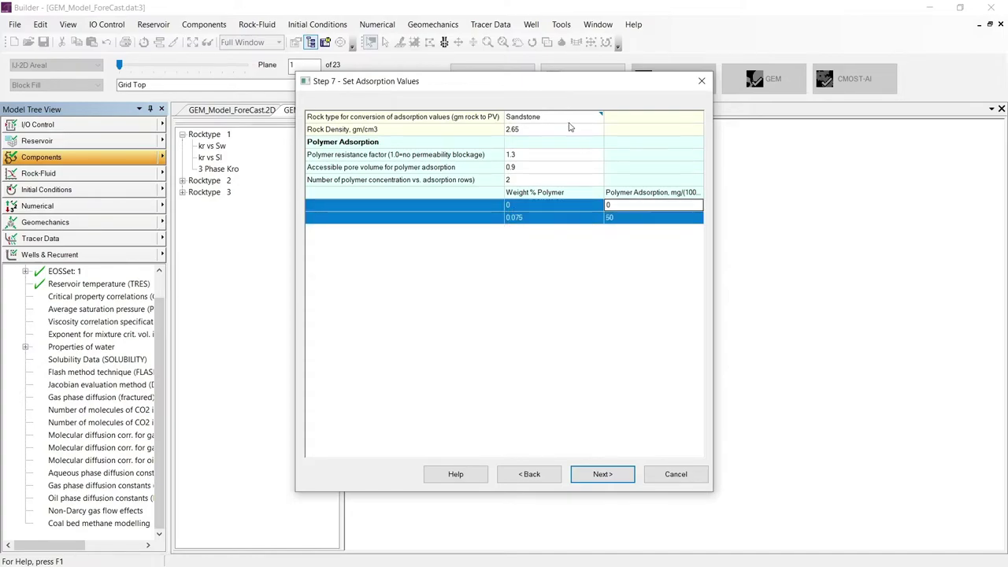
pyautogui.click(602, 118)
pyautogui.click(599, 116)
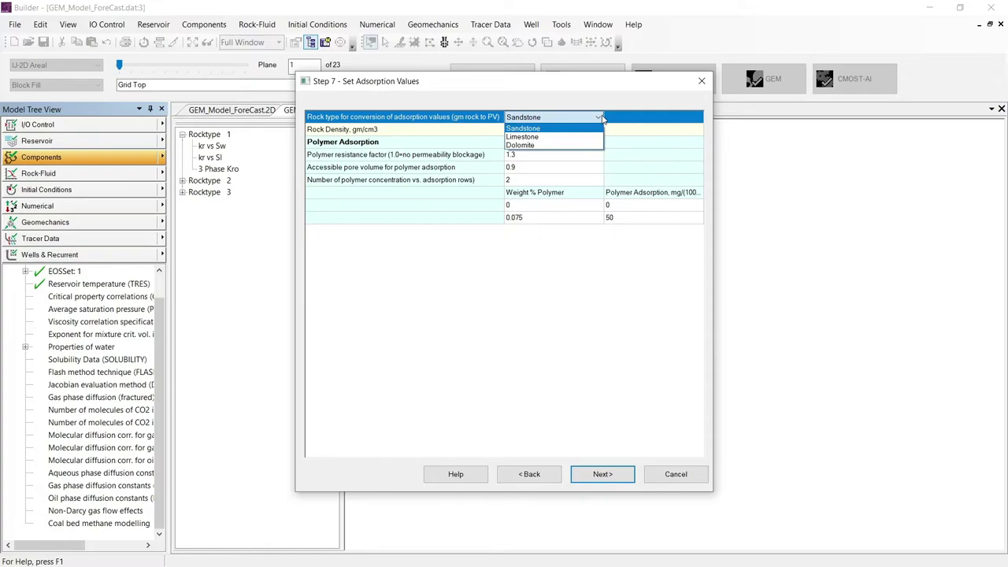
pyautogui.click(540, 129)
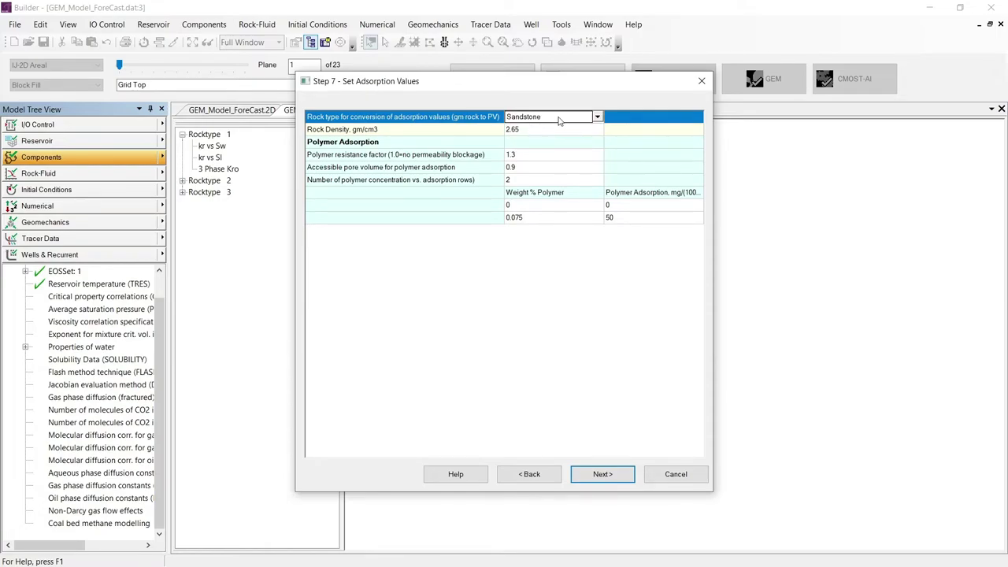
pyautogui.click(560, 118)
pyautogui.click(532, 136)
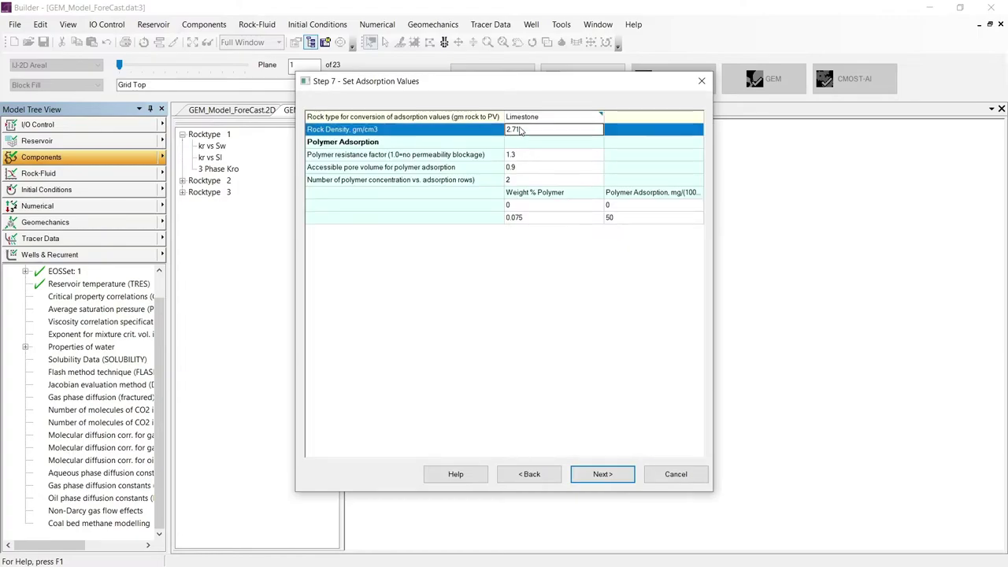
pyautogui.click(534, 132)
pyautogui.click(561, 118)
pyautogui.click(535, 128)
pyautogui.click(533, 133)
# - Confirm resistance factor 1.3, accessible pore volume 0.9 and two adsorption rows, then continue
pyautogui.click(530, 156)
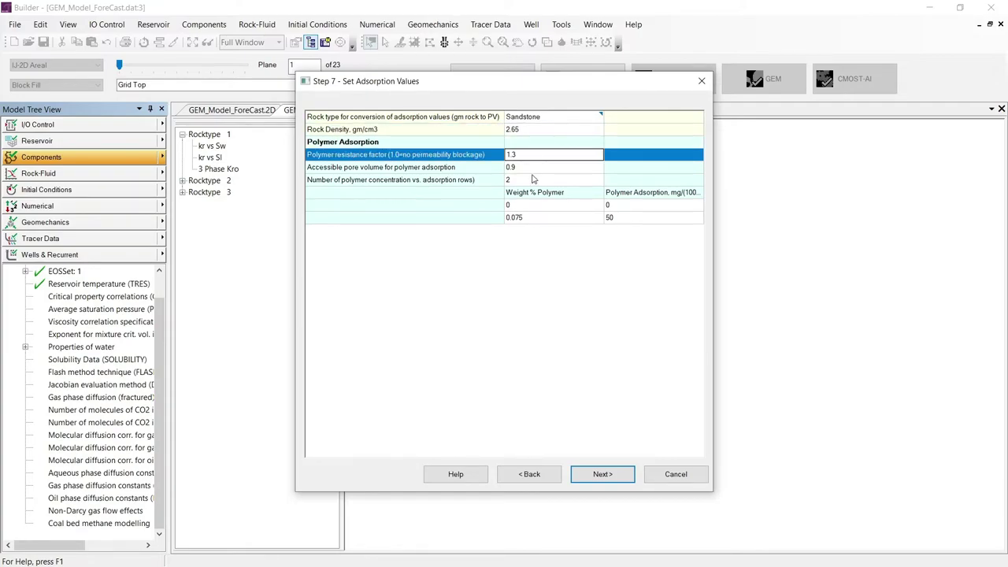
pyautogui.click(520, 168)
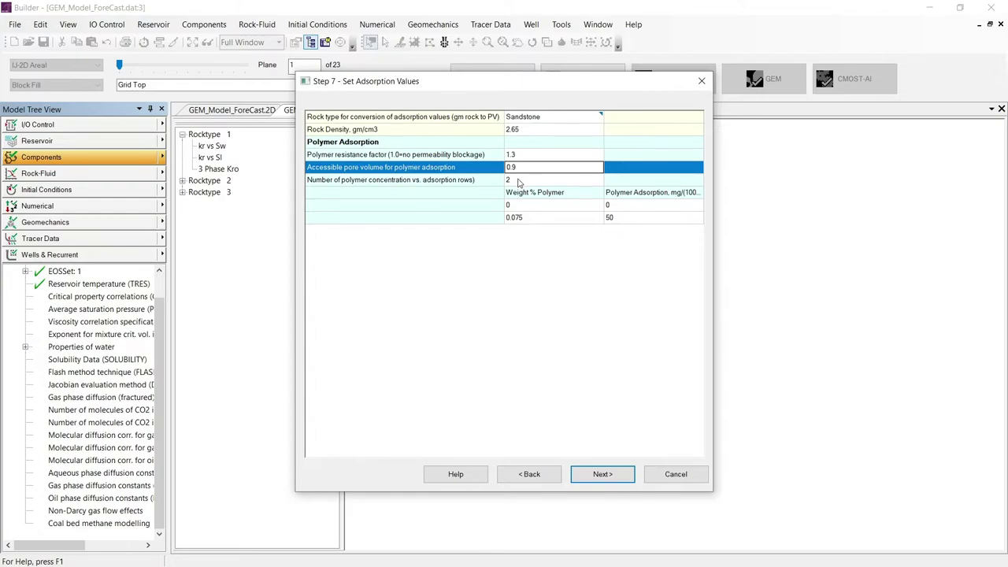
pyautogui.click(517, 181)
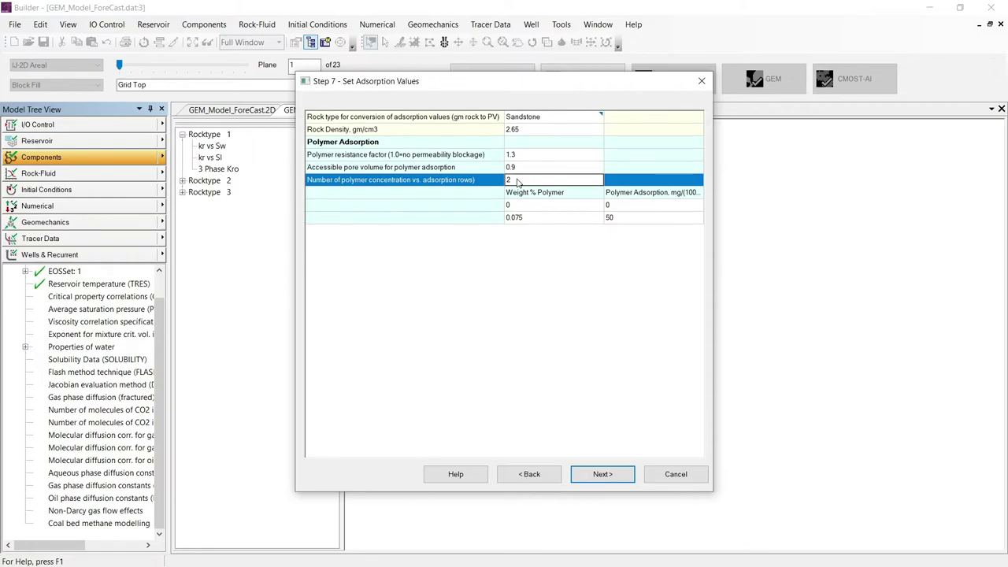
pyautogui.click(602, 474)
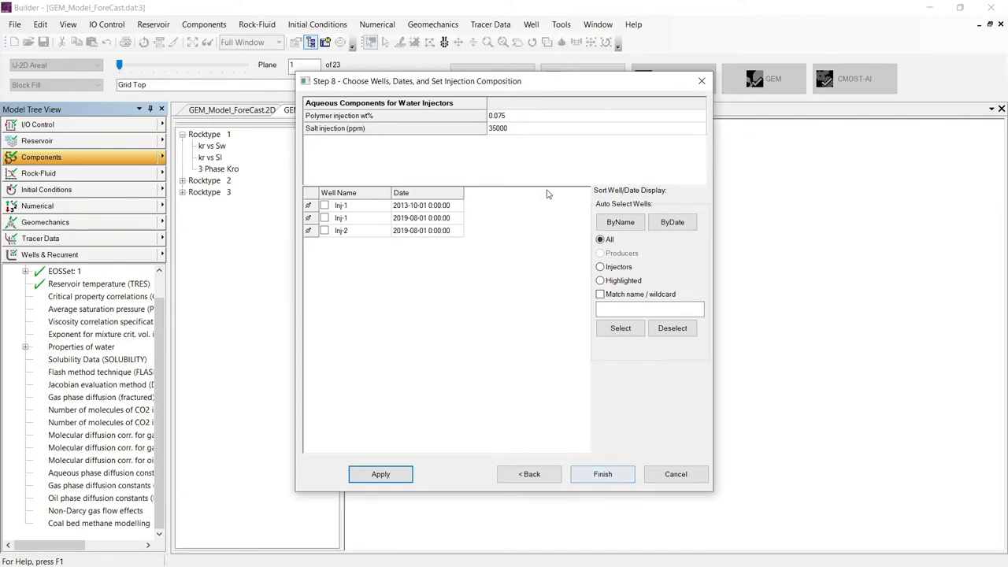
# - Give Inj-1 and Inj-2 0.075 wt% polymer and 35000 ppm salt from 2019-08-01, then finish
pyautogui.click(520, 118)
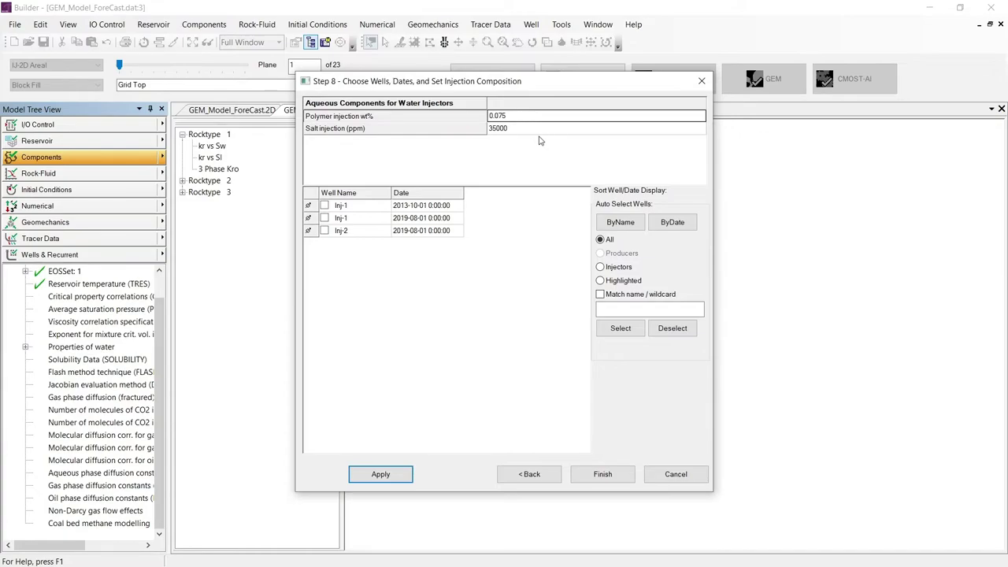
pyautogui.click(524, 130)
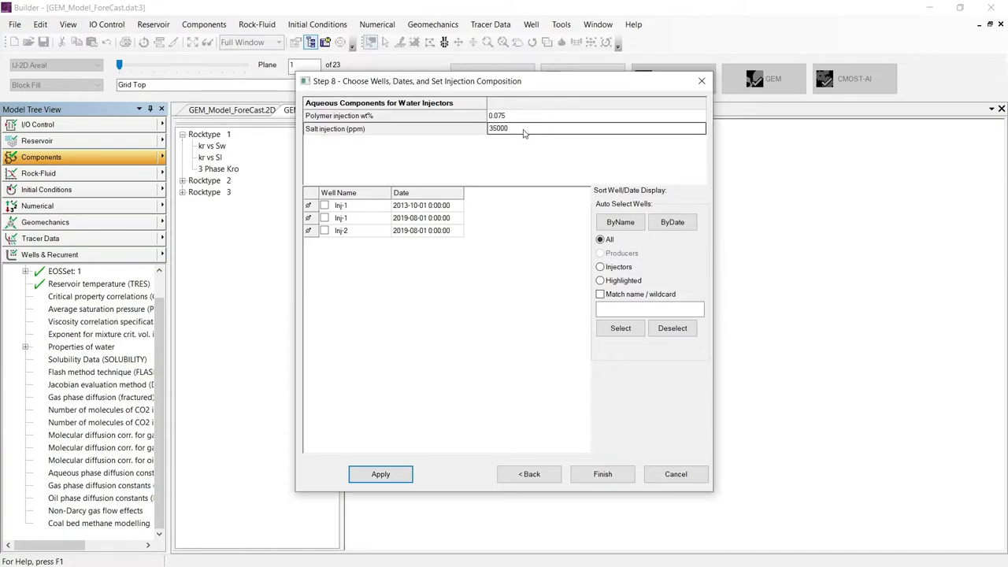
pyautogui.click(323, 218)
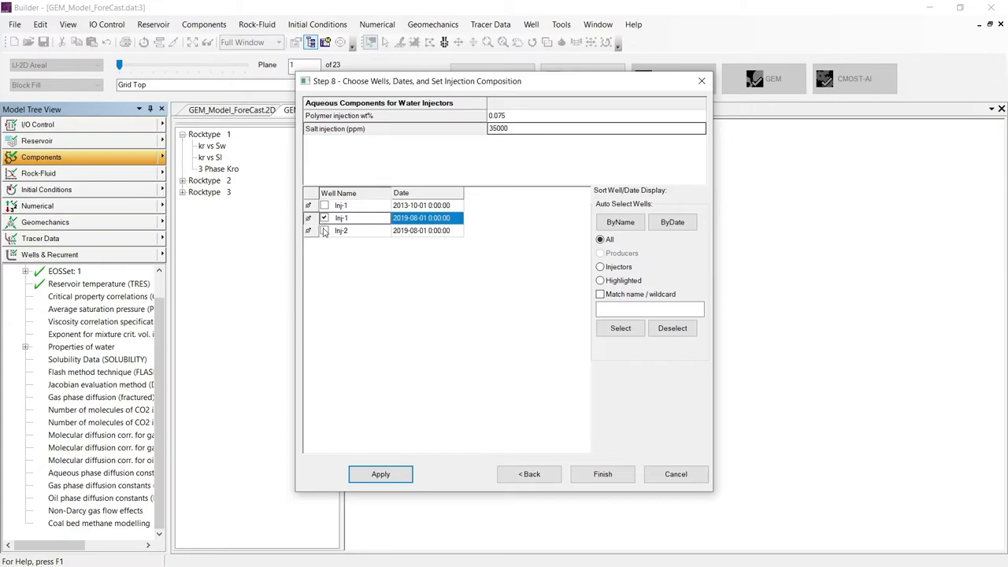
pyautogui.click(323, 231)
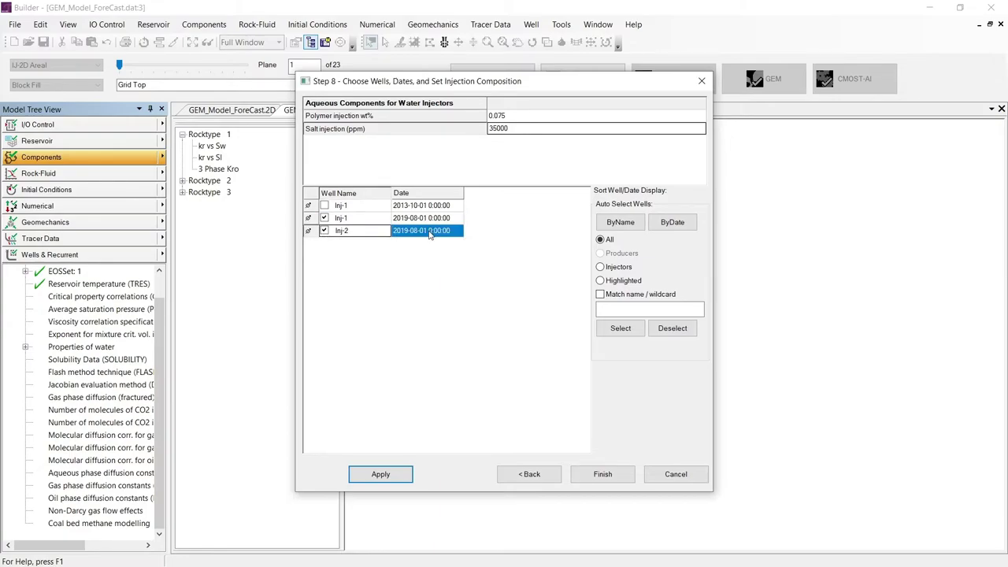
pyautogui.click(616, 475)
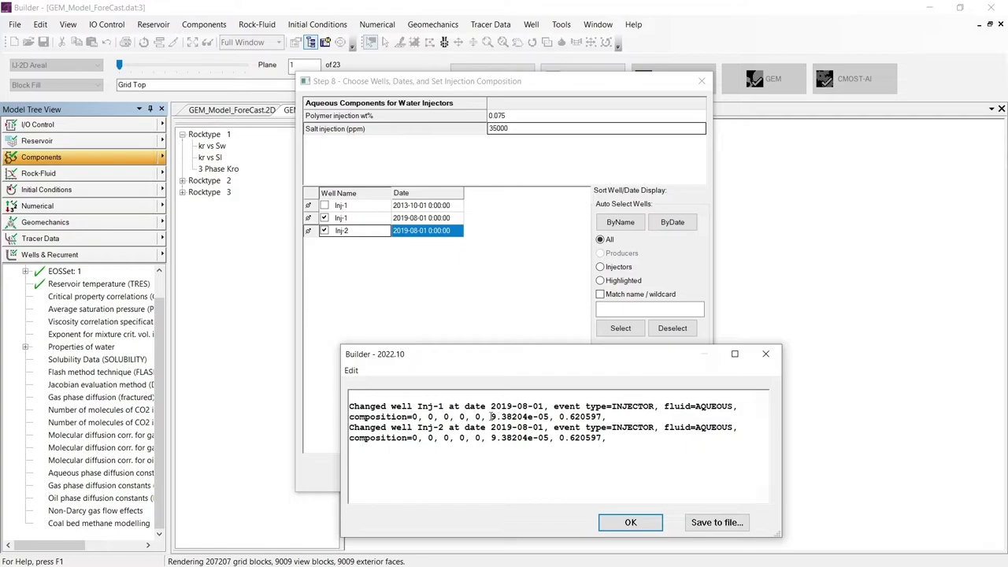
pyautogui.moveTo(491, 417); pyautogui.dragTo(606, 417)
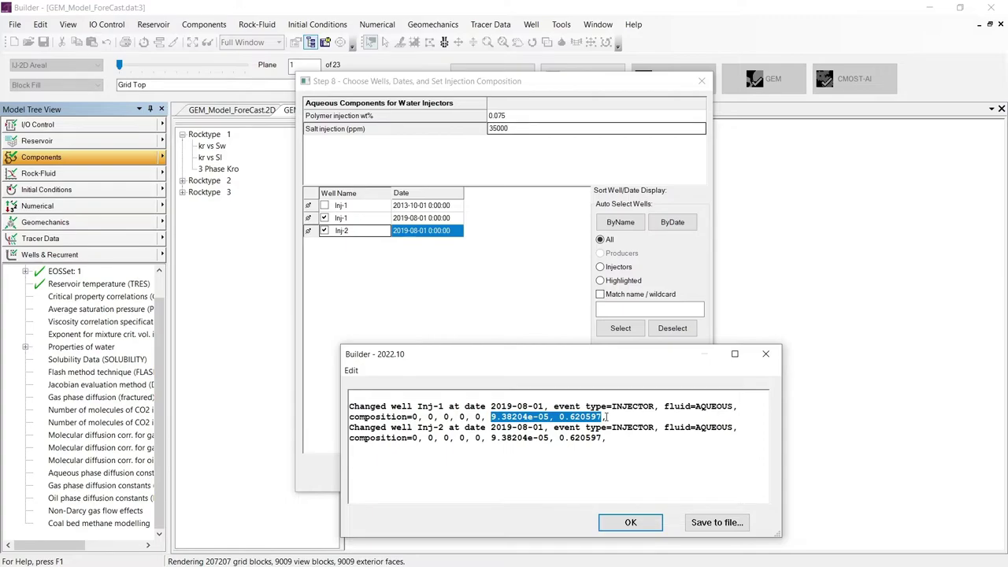
pyautogui.click(630, 525)
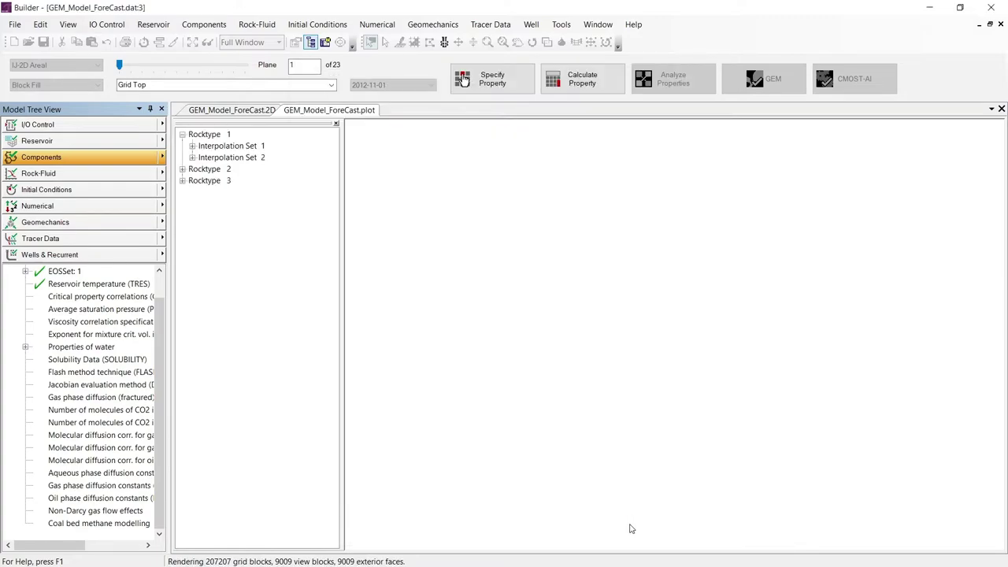
pyautogui.rightClick(116, 274)
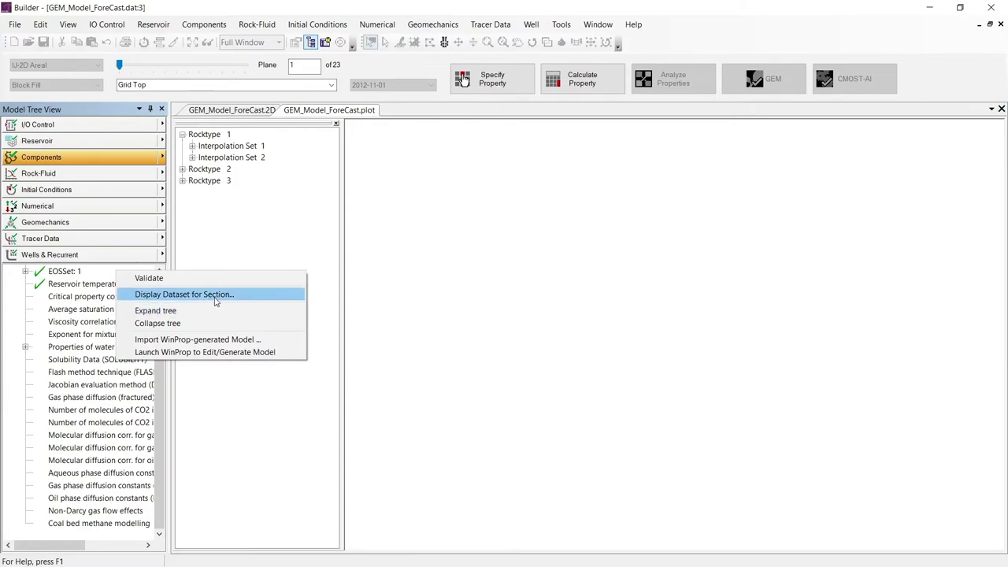
pyautogui.click(184, 295)
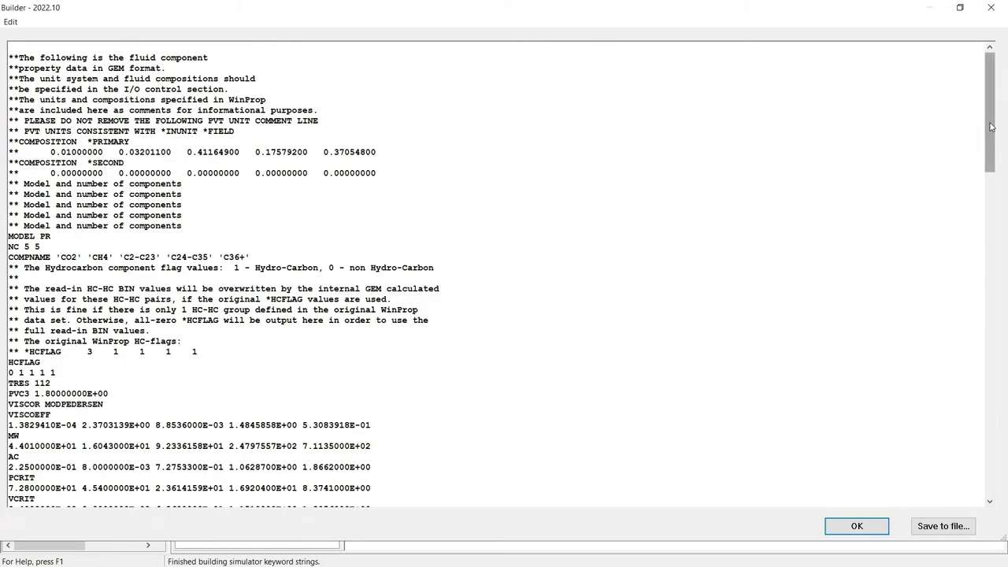
pyautogui.moveTo(991, 126); pyautogui.dragTo(999, 319)
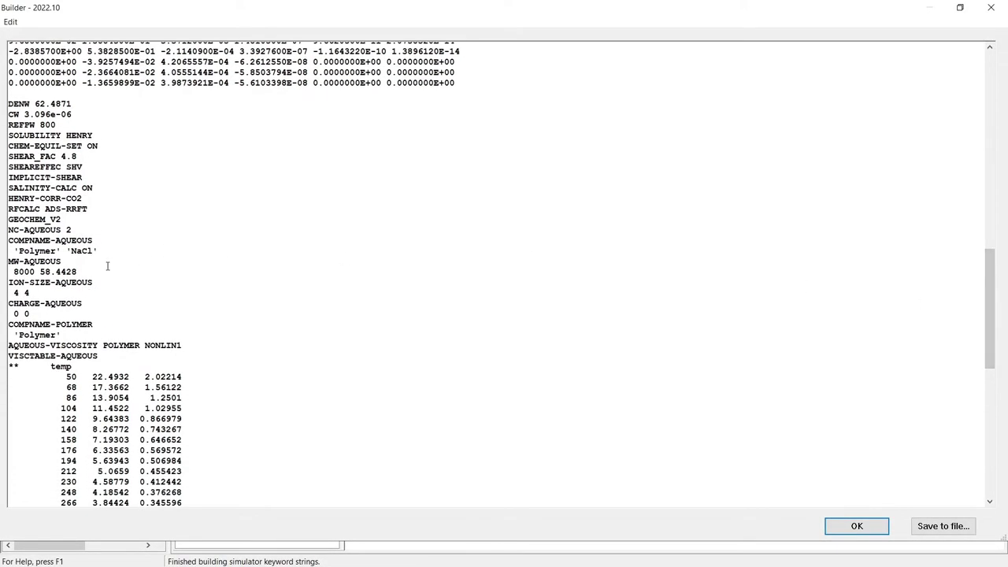
pyautogui.moveTo(101, 250); pyautogui.dragTo(2, 242)
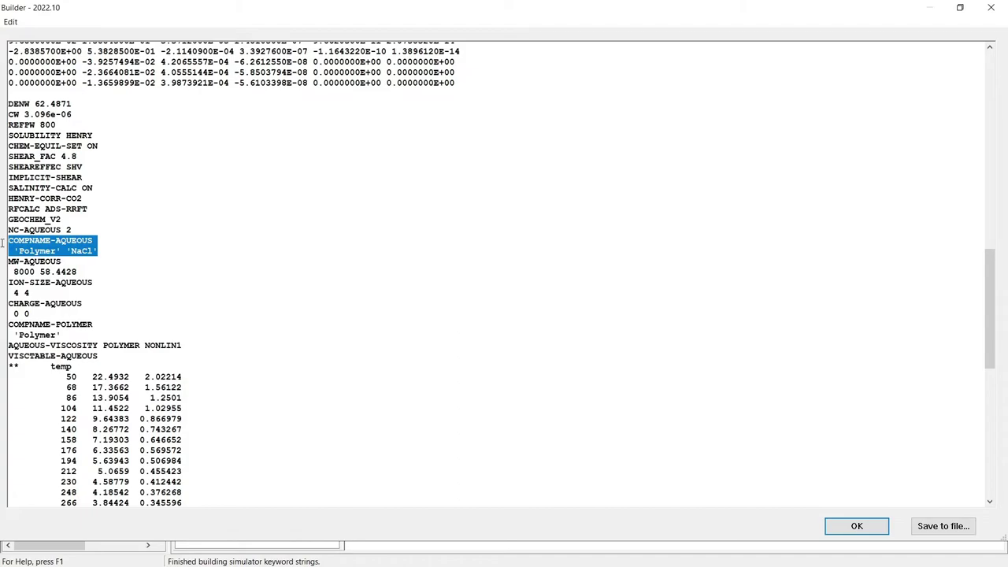
pyautogui.moveTo(77, 272); pyautogui.dragTo(4, 263)
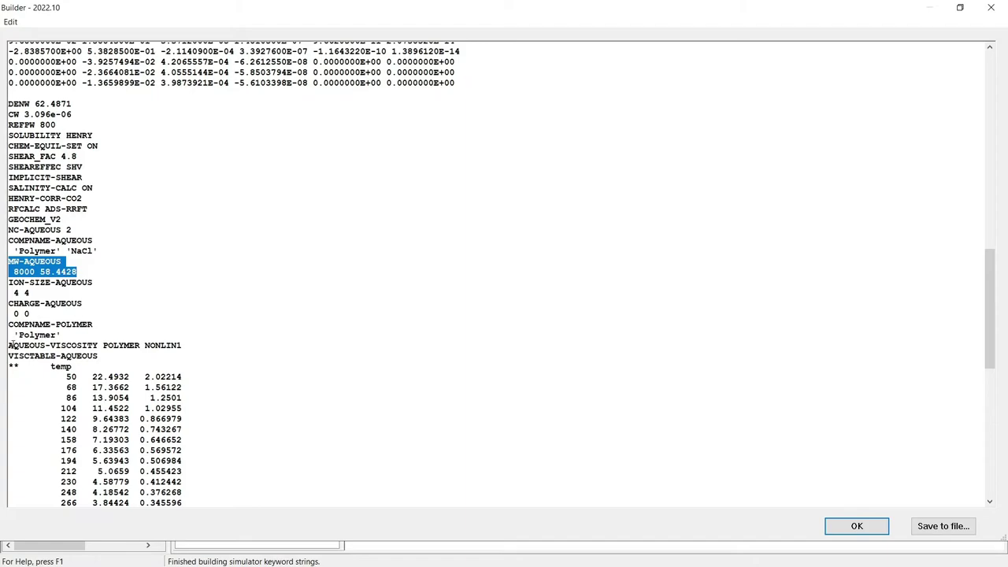
pyautogui.moveTo(10, 345); pyautogui.dragTo(183, 499)
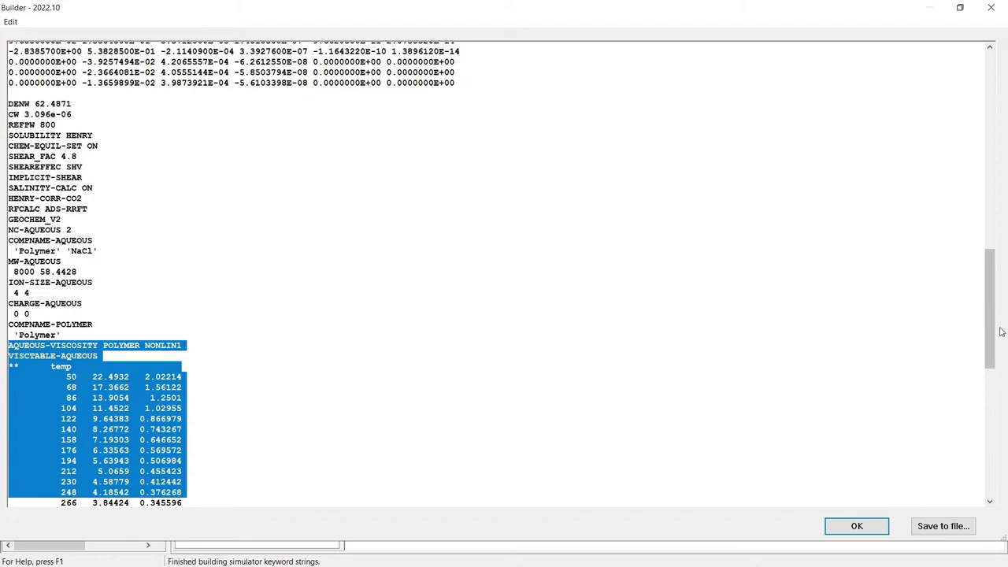
pyautogui.moveTo(990, 285); pyautogui.dragTo(988, 411)
pyautogui.moveTo(562, 334); pyautogui.dragTo(8, 324)
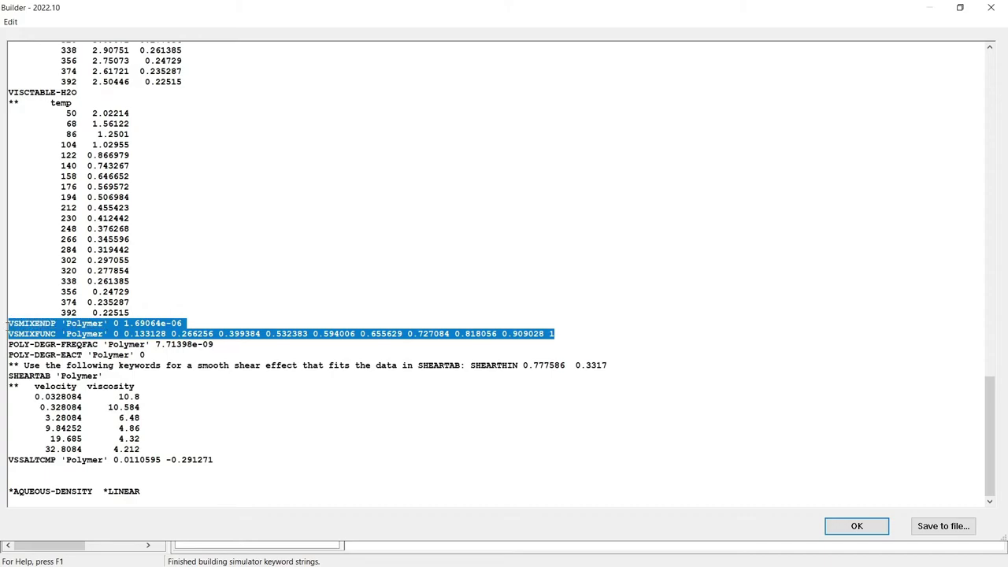
pyautogui.moveTo(218, 345); pyautogui.dragTo(155, 345)
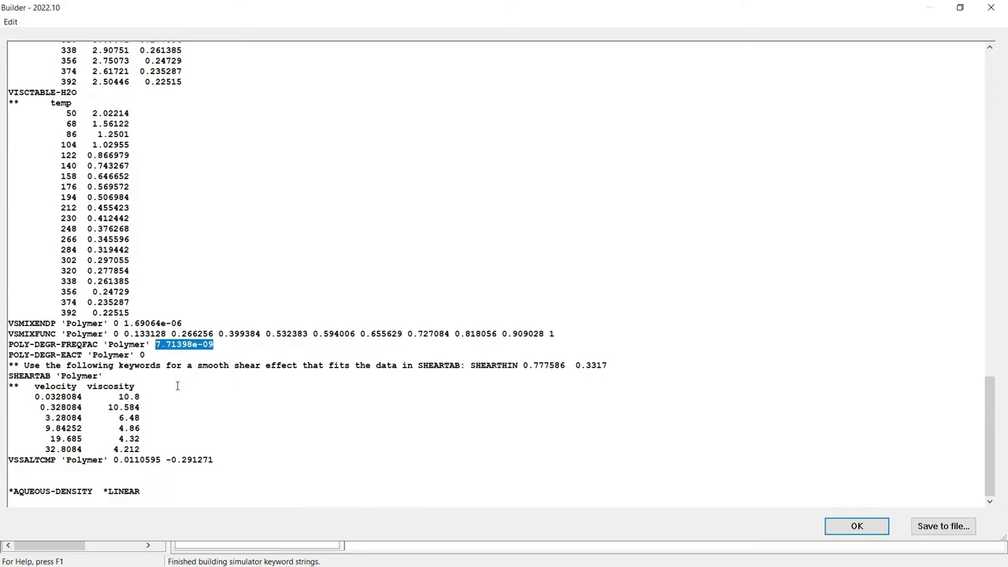
pyautogui.moveTo(145, 451); pyautogui.dragTo(4, 378)
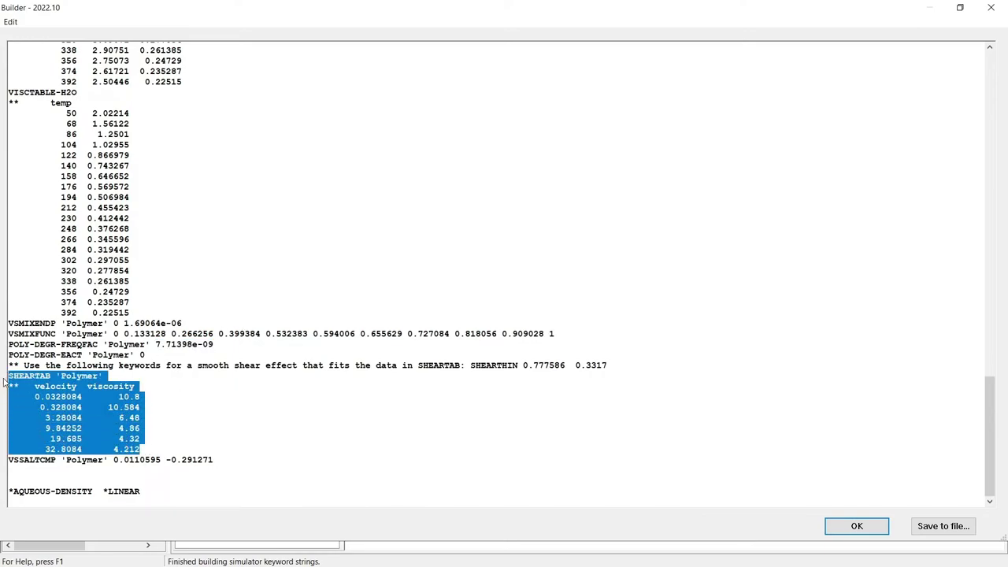
pyautogui.moveTo(213, 460); pyautogui.dragTo(114, 460)
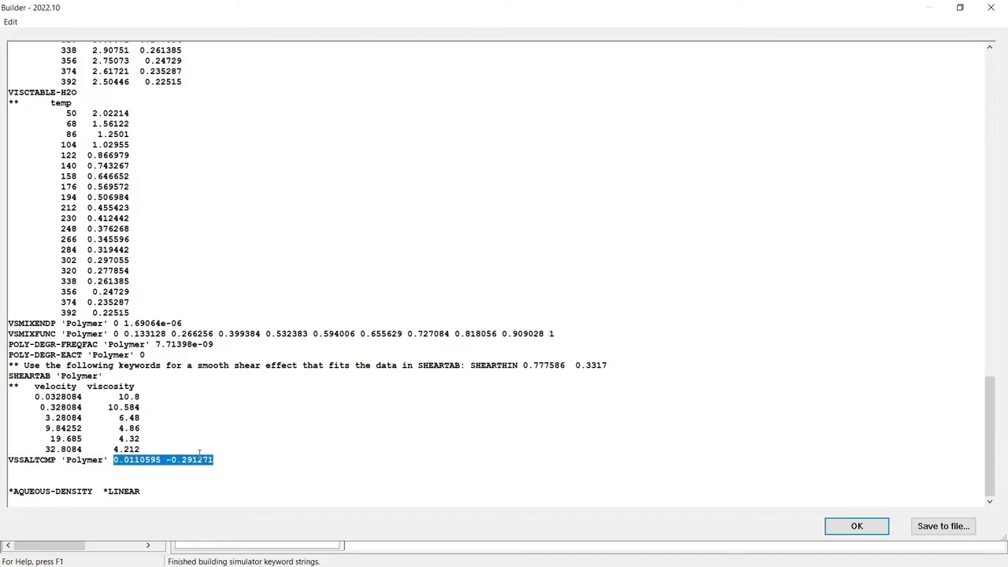
pyautogui.click(869, 526)
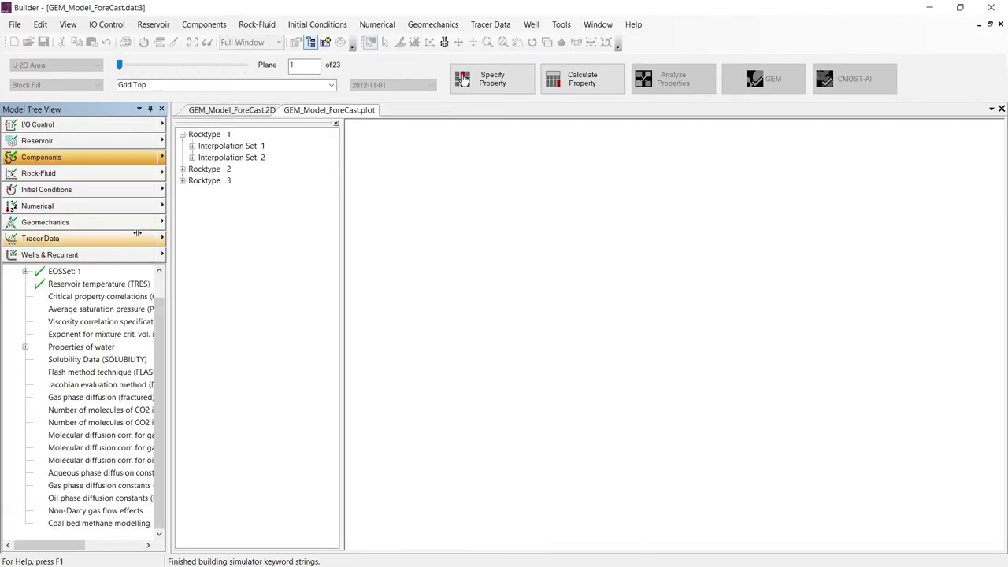
# - Review the polymer adsorption component settings under Rock-Fluid and close them unchanged
pyautogui.click(73, 174)
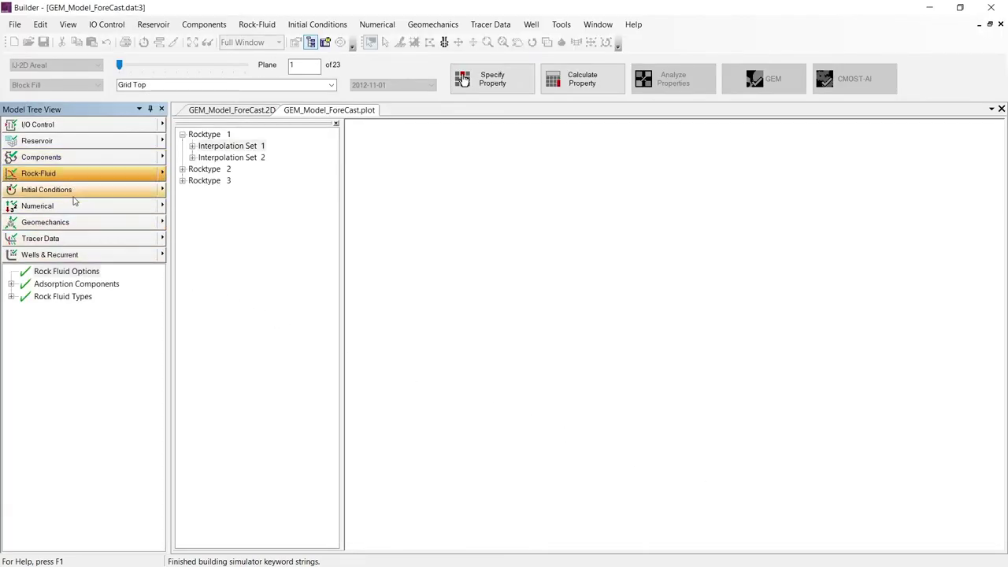
pyautogui.click(92, 289)
pyautogui.doubleClick(92, 290)
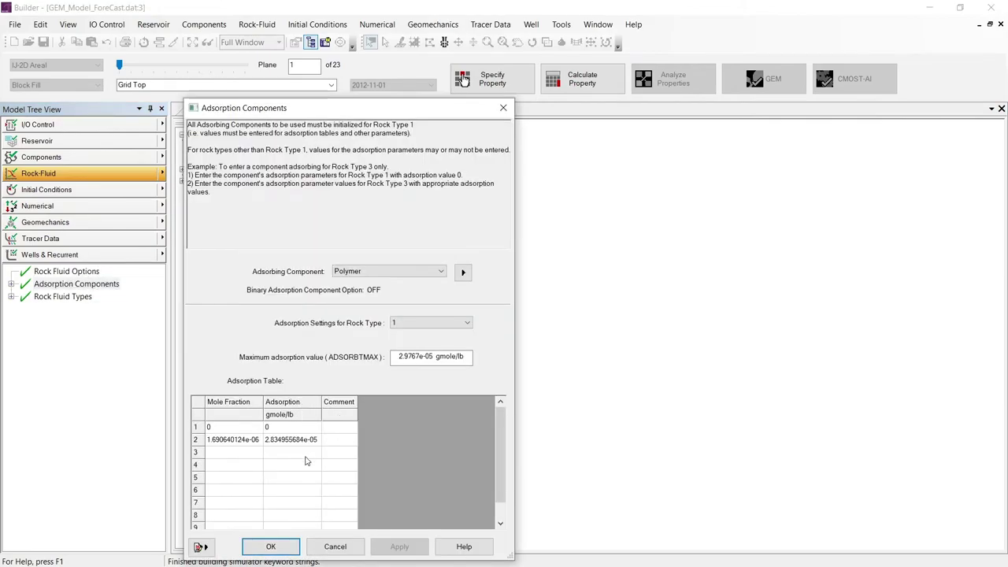
pyautogui.click(241, 410)
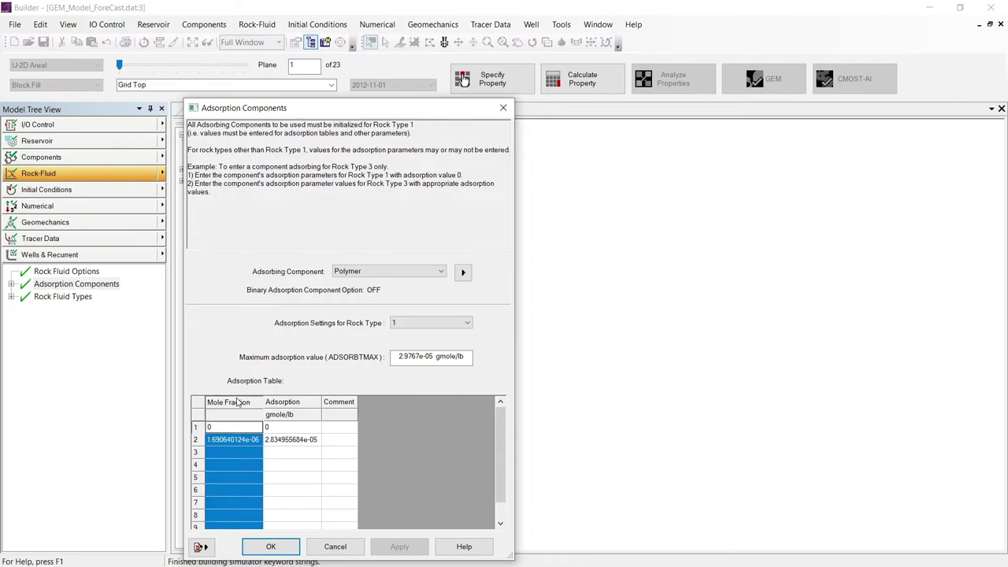
pyautogui.click(398, 356)
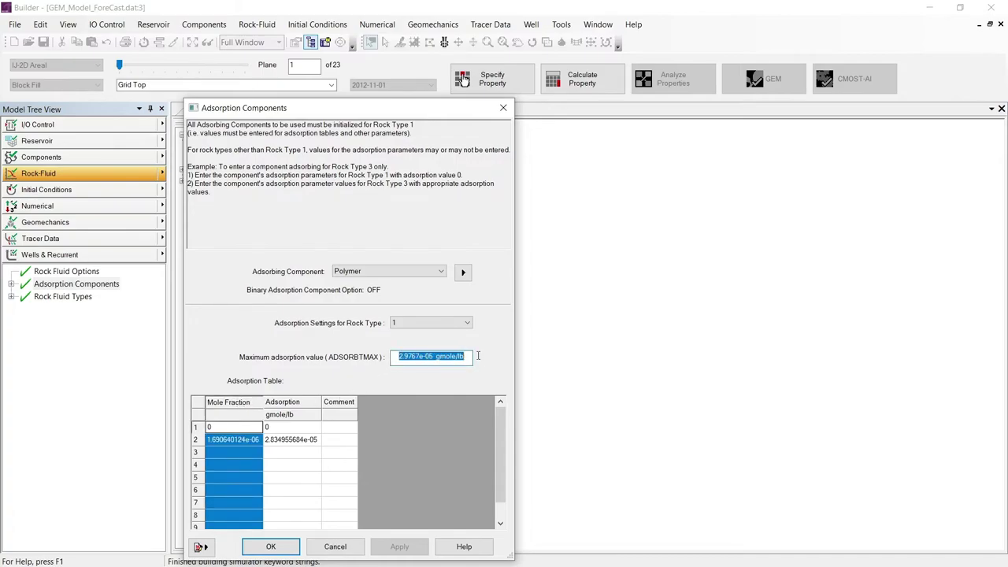
pyautogui.click(335, 546)
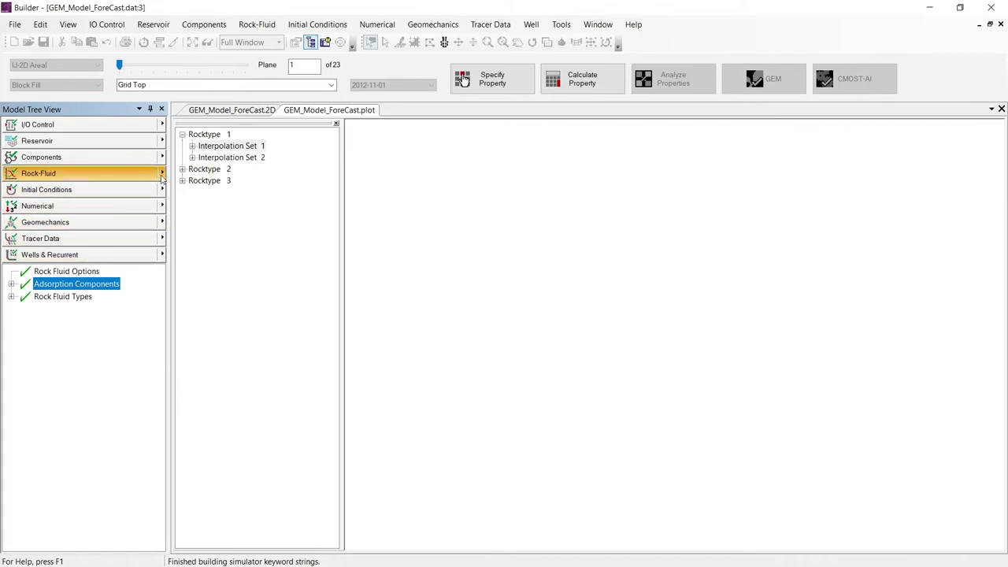
# - View the rock-fluid diagnostic relative permeability plots for sets 1 and 2, then close them
pyautogui.click(161, 173)
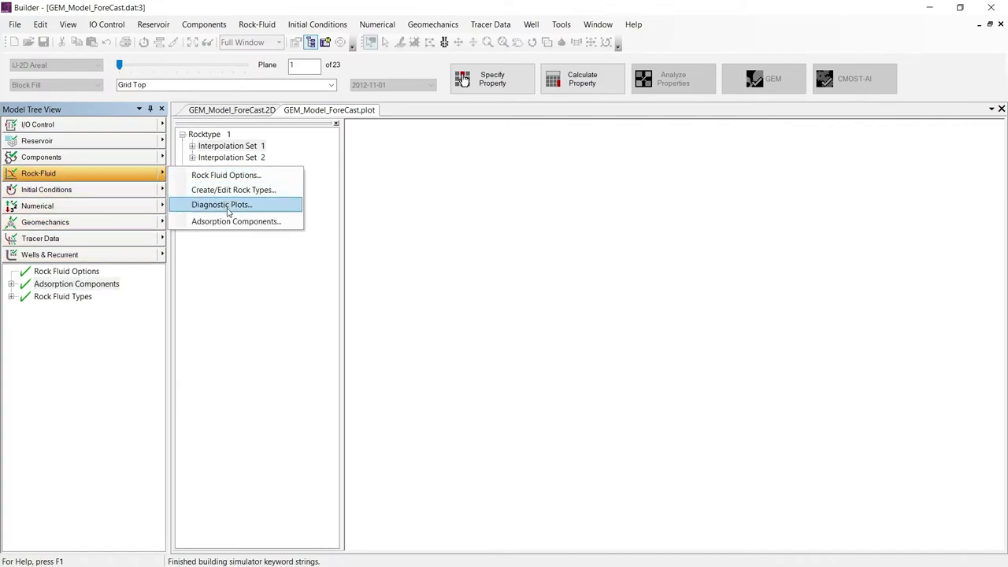
pyautogui.click(232, 206)
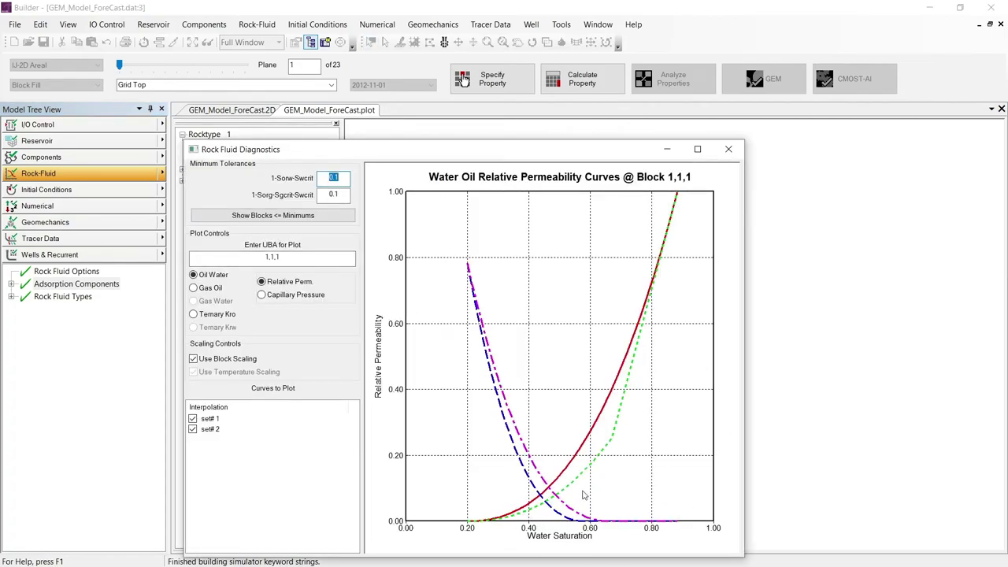
pyautogui.click(728, 151)
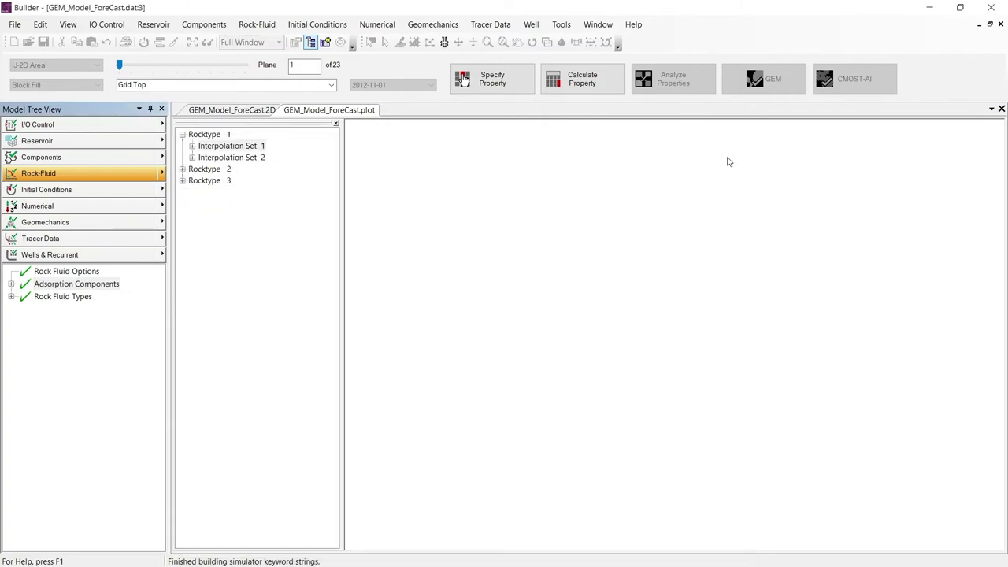
# - Save the dataset as ASCII-only under the name GEM_Model_ForeCast_Polymer.dat
pyautogui.click(16, 28)
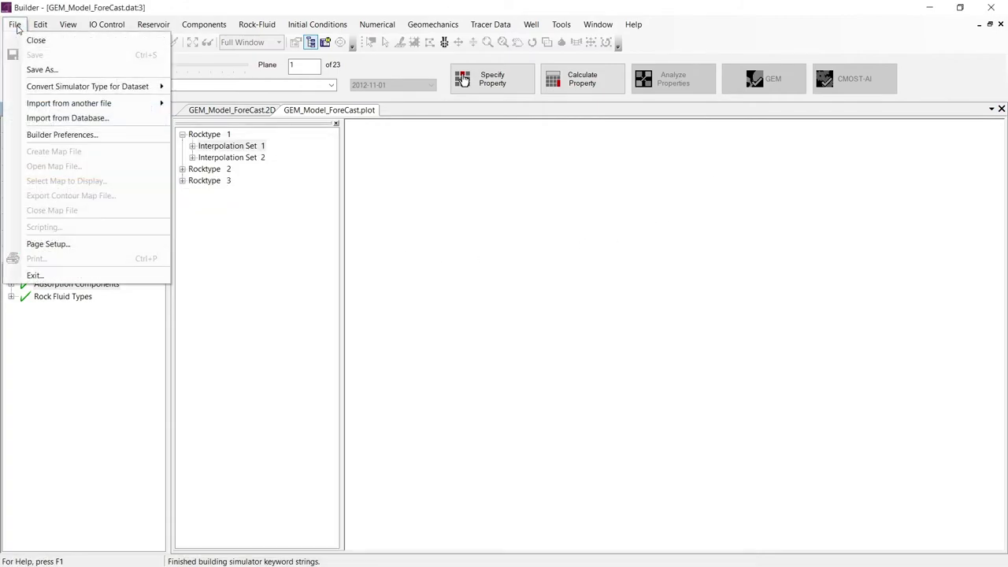
pyautogui.click(47, 69)
pyautogui.click(526, 271)
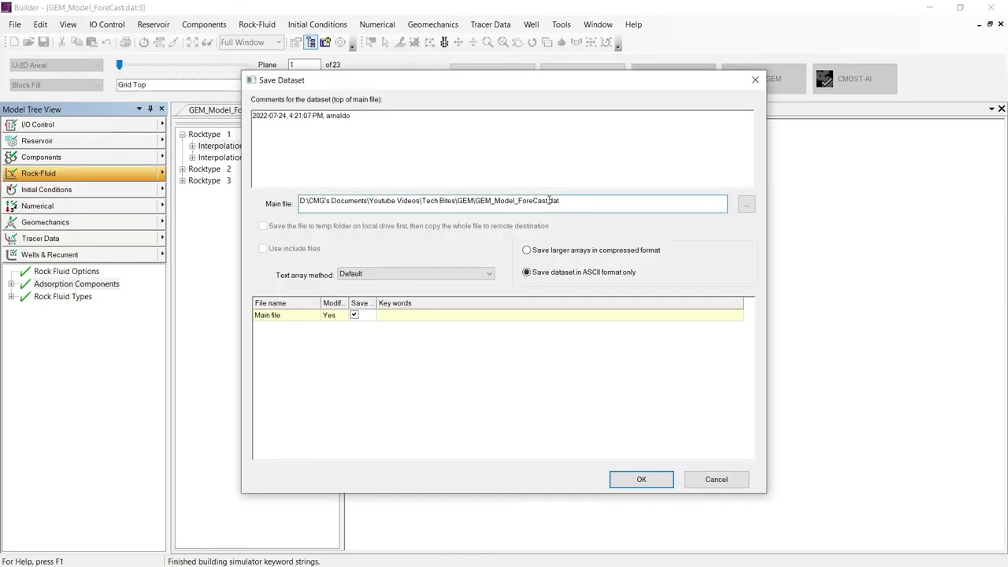
pyautogui.click(549, 201)
pyautogui.write('_Polym')
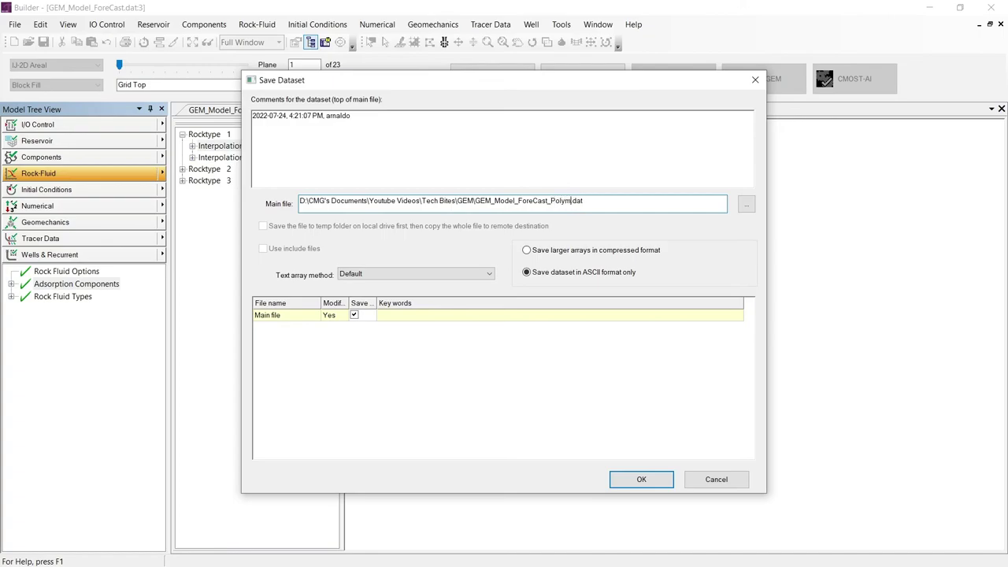
pyautogui.write('er')
pyautogui.press('Return')
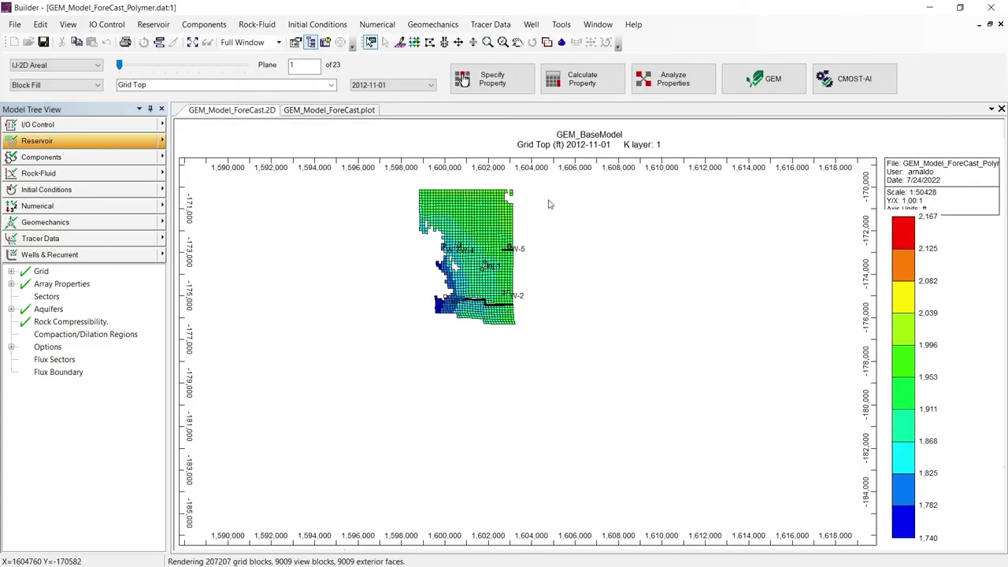